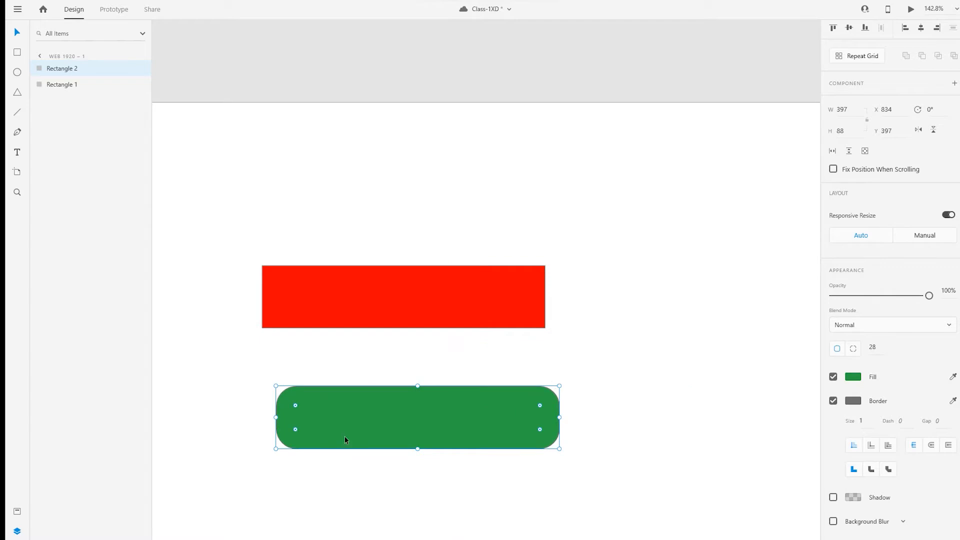
- Give the green rectangle individual corner radii of 28, 0, 28 and 0
click(853, 348)
click(897, 346)
text(0)
key(Tab)
key(Tab)
text(0)
click(572, 401)
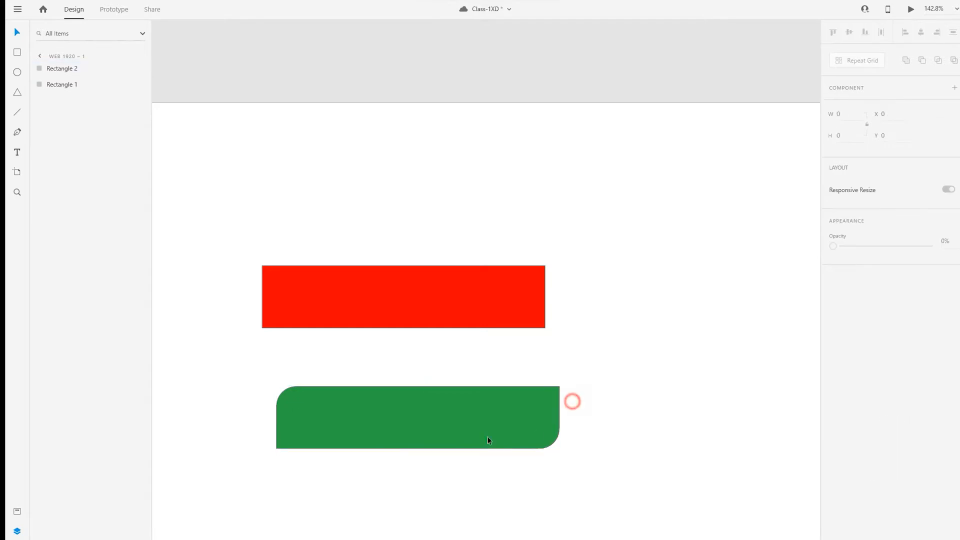
- Turn the green rectangle's fill off and back on
click(388, 425)
scroll(587, 415, down, 2)
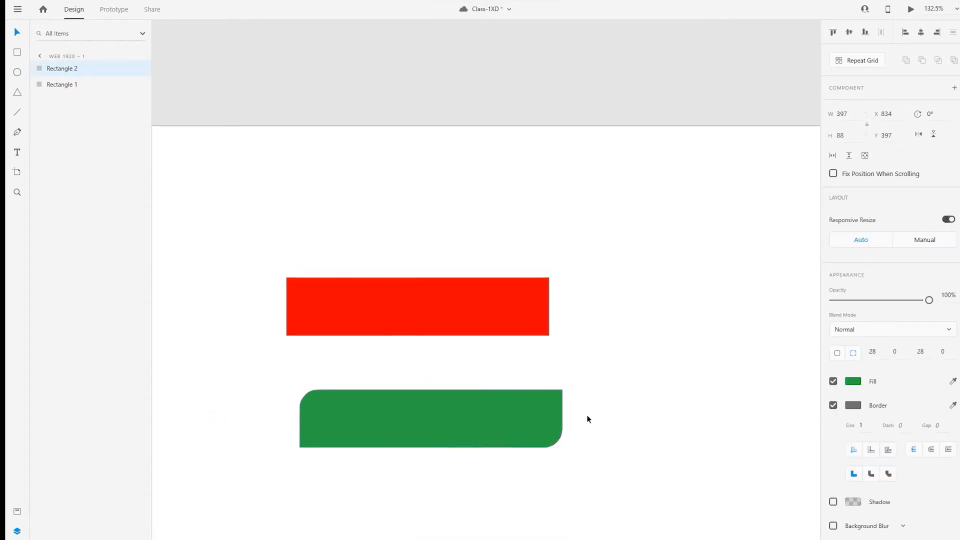
drag(581, 421, 577, 331)
scroll(577, 332, up, 6)
drag(591, 403, 654, 441)
click(833, 381)
drag(346, 367, 381, 396)
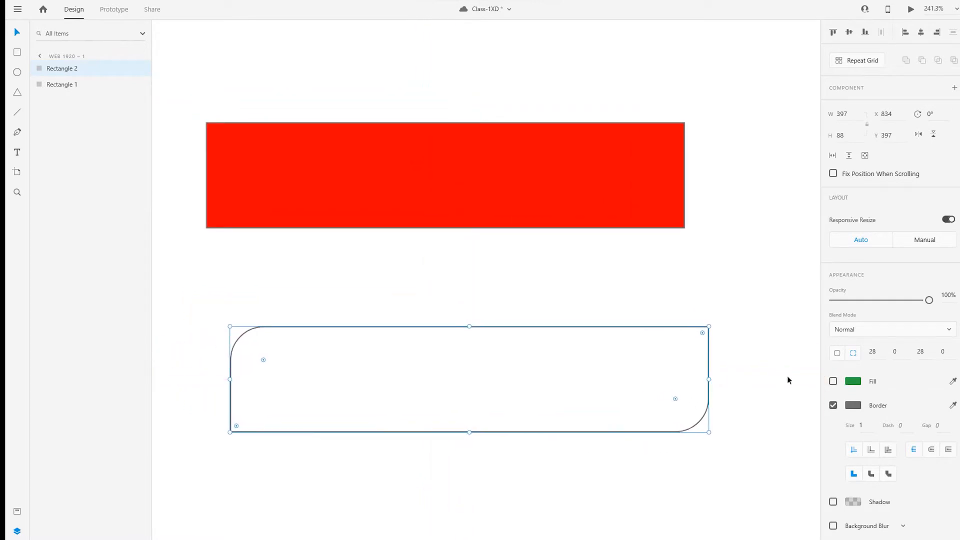
click(833, 381)
- Try sampling the red rectangle's colour into the green rectangle's fill with the eyedropper, and restore the green fill
click(952, 382)
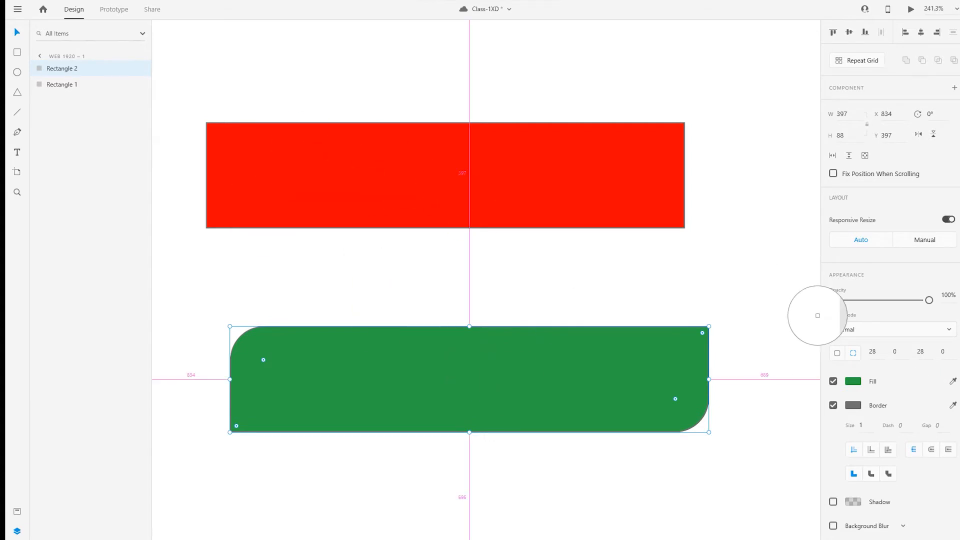
click(667, 357)
click(605, 487)
click(601, 383)
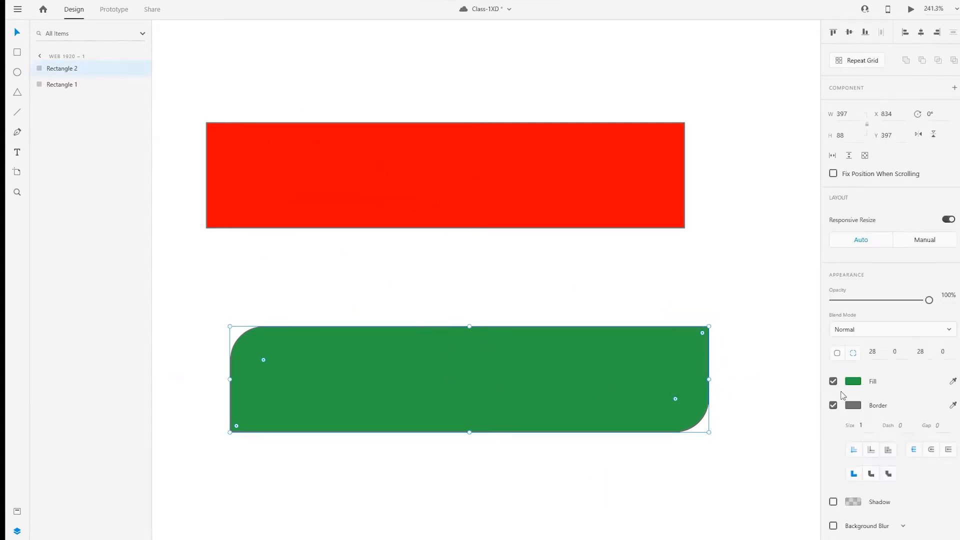
click(952, 381)
click(563, 171)
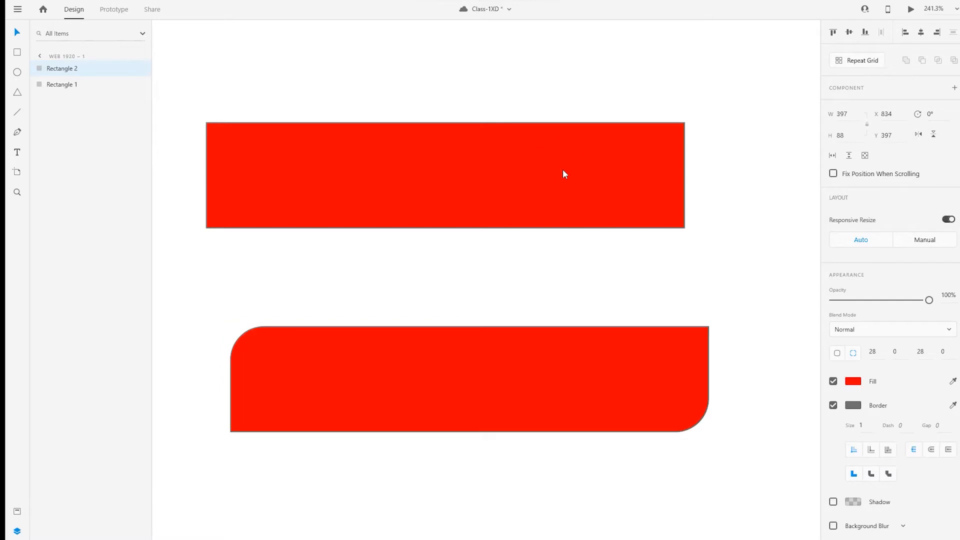
key(ctrl+z)
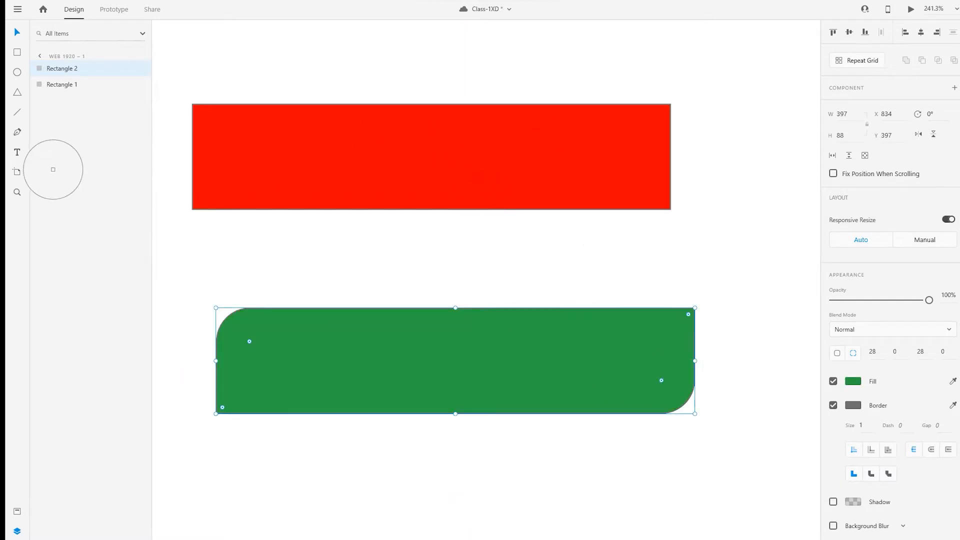
key(ctrl+z)
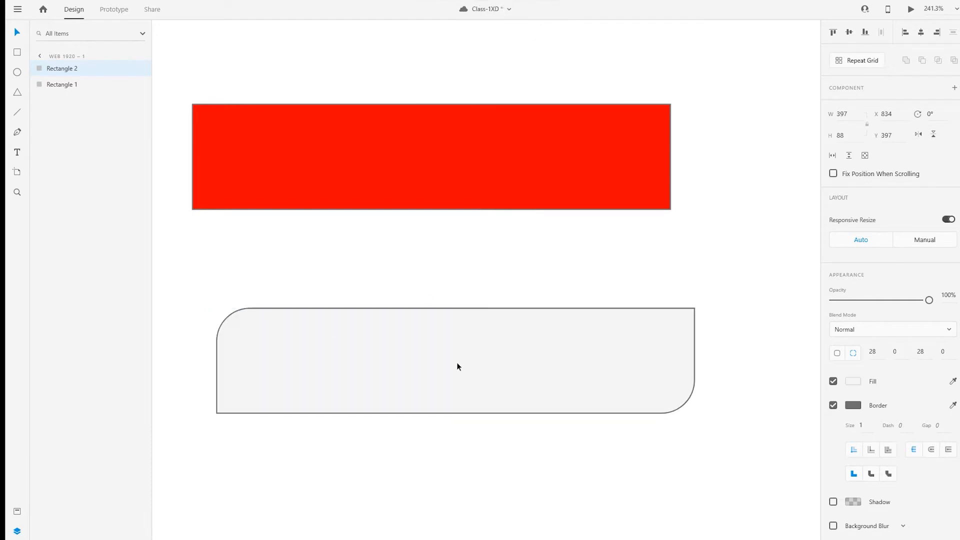
key(ctrl+shift+z)
scroll(772, 444, down, 1)
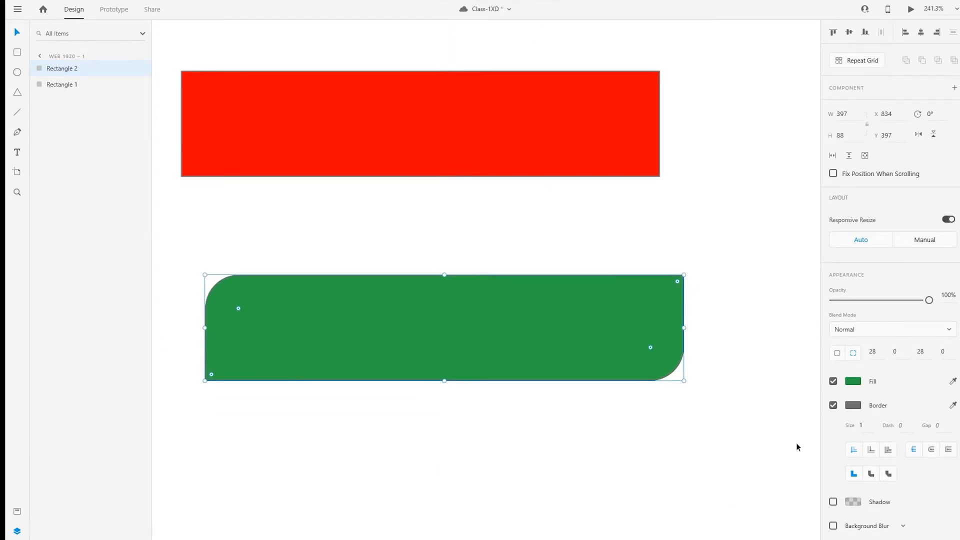
- Turn the green rectangle's border off and on to compare the two looks
click(833, 406)
click(833, 405)
click(833, 406)
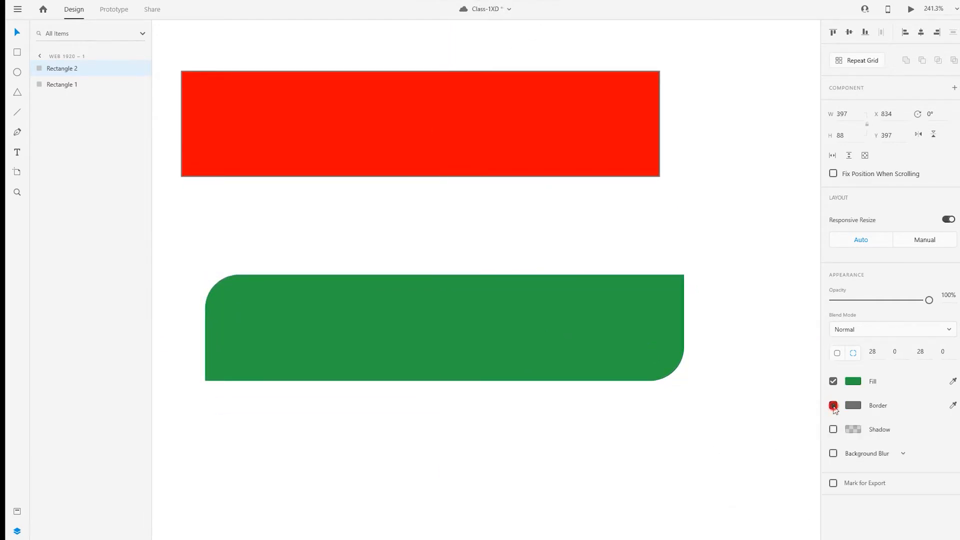
click(833, 405)
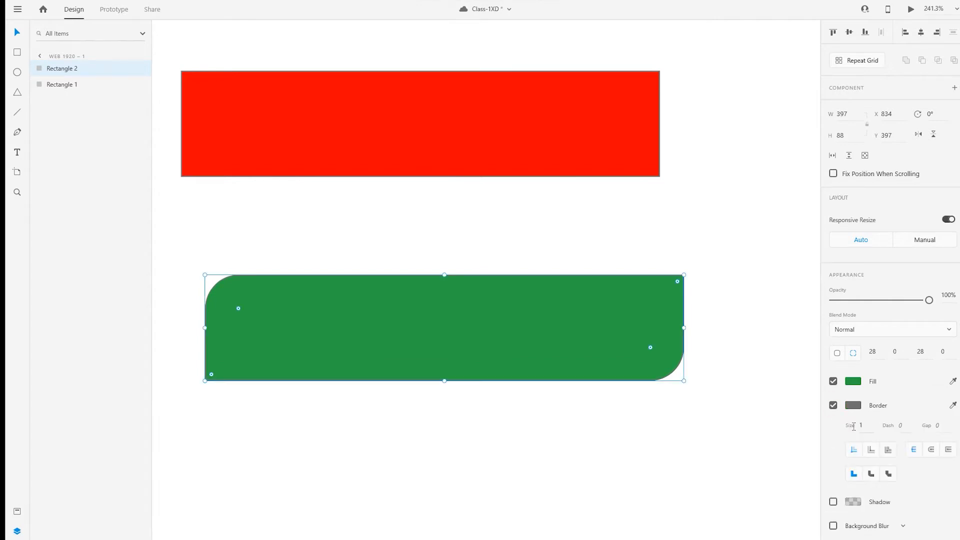
- Try a border size of 30 on the green rectangle and undo it
click(871, 429)
text(30)
key(Return)
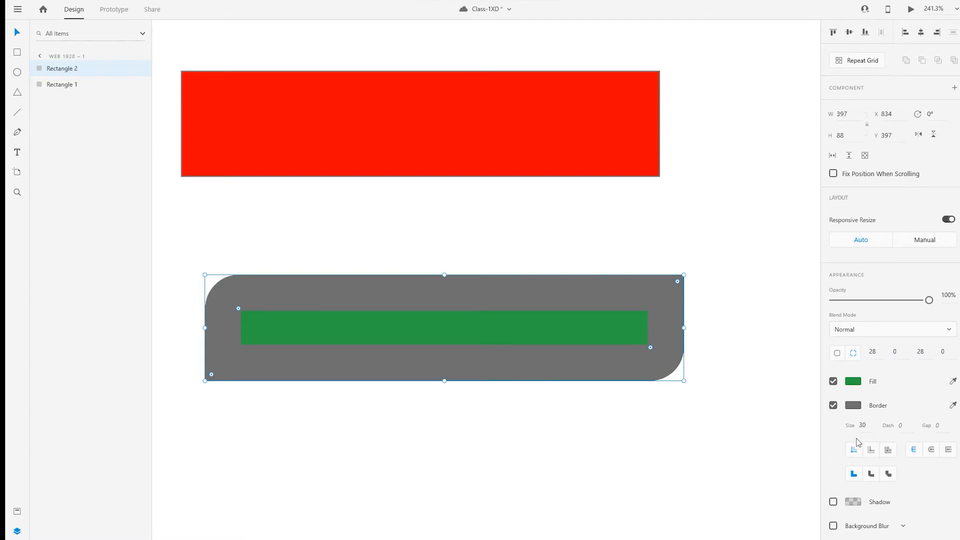
key(ctrl+z)
- Set the green rectangle's border size to 10 with the stroke centred on its edge
click(865, 426)
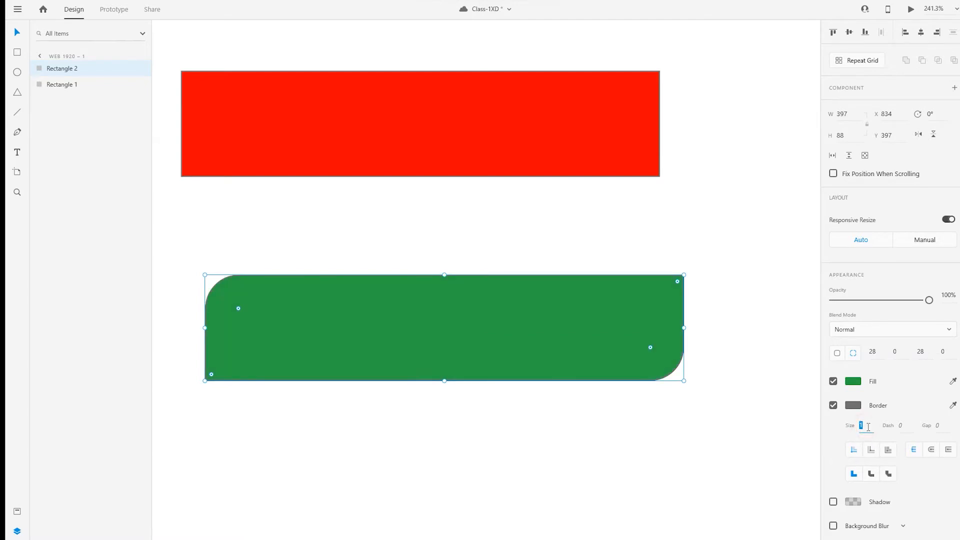
text(10)
key(Return)
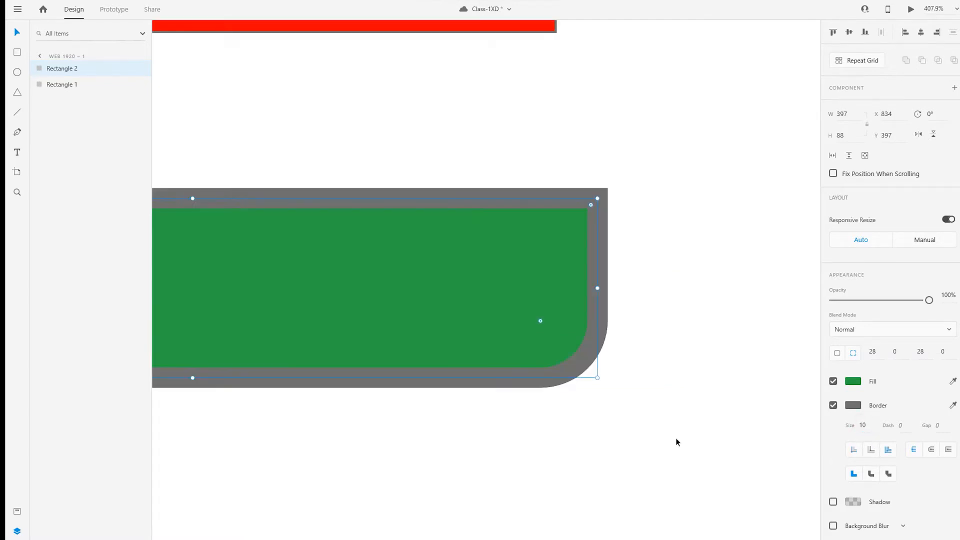
drag(675, 437, 733, 460)
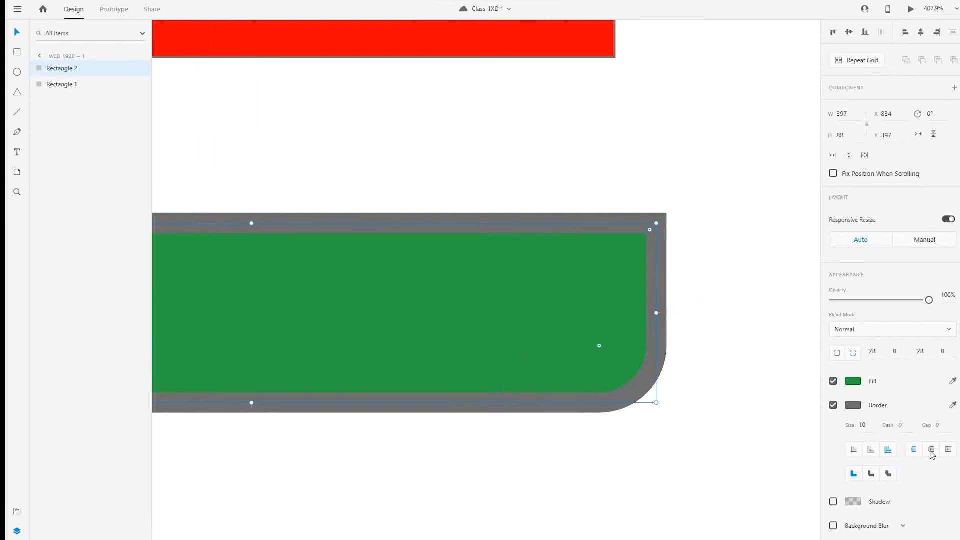
- Try the round, butt and projecting caps on the solid border
click(931, 449)
click(913, 451)
click(927, 453)
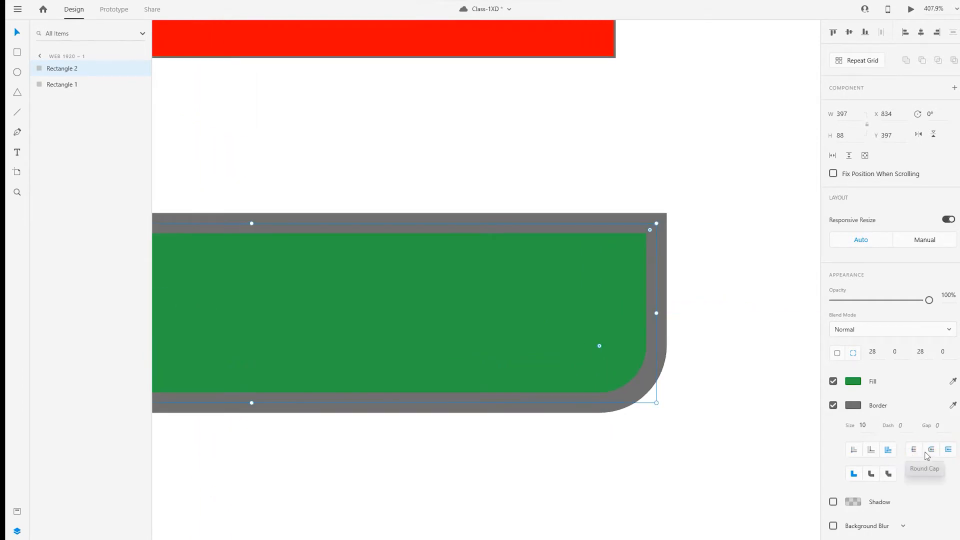
- Try the round and bevel joins on the border corners and return to the miter join
click(871, 473)
click(867, 476)
click(854, 474)
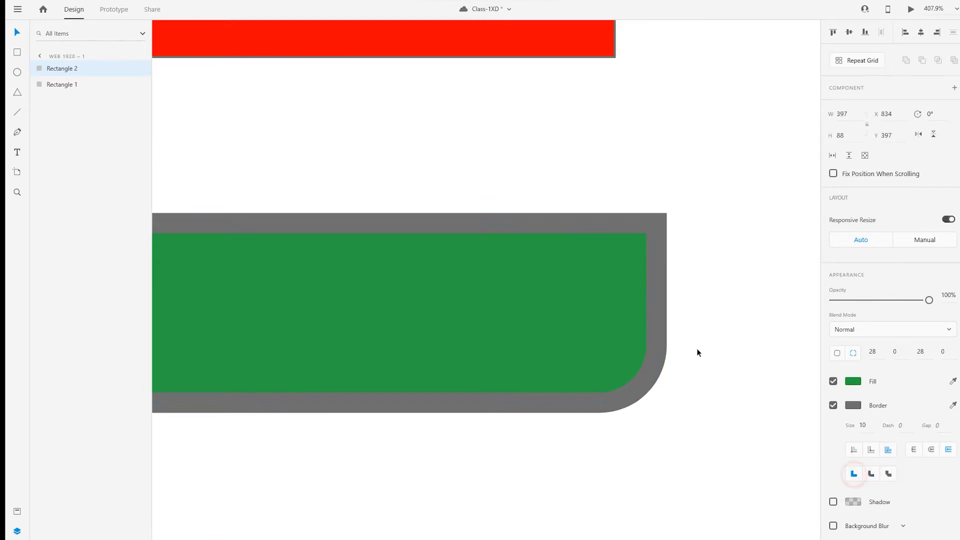
click(871, 474)
click(889, 475)
click(871, 475)
click(891, 477)
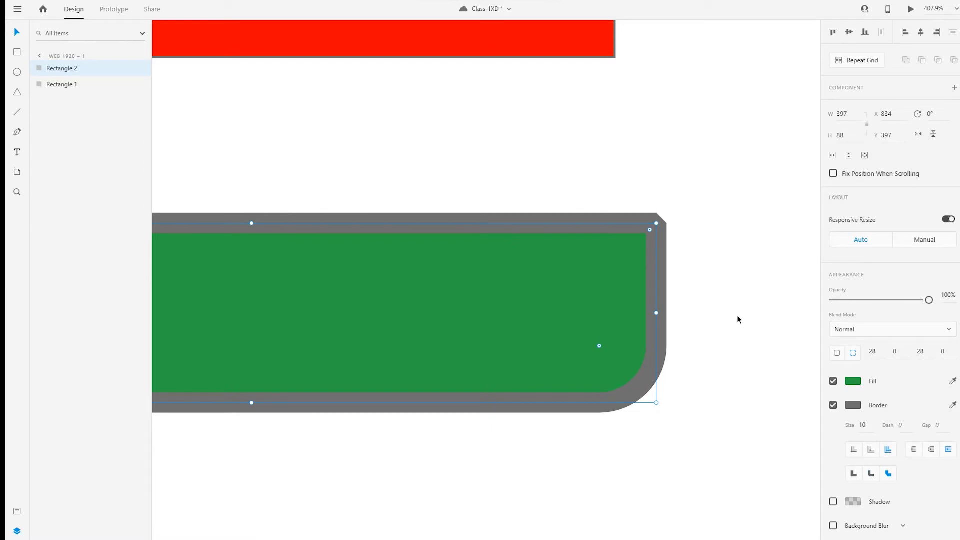
click(854, 475)
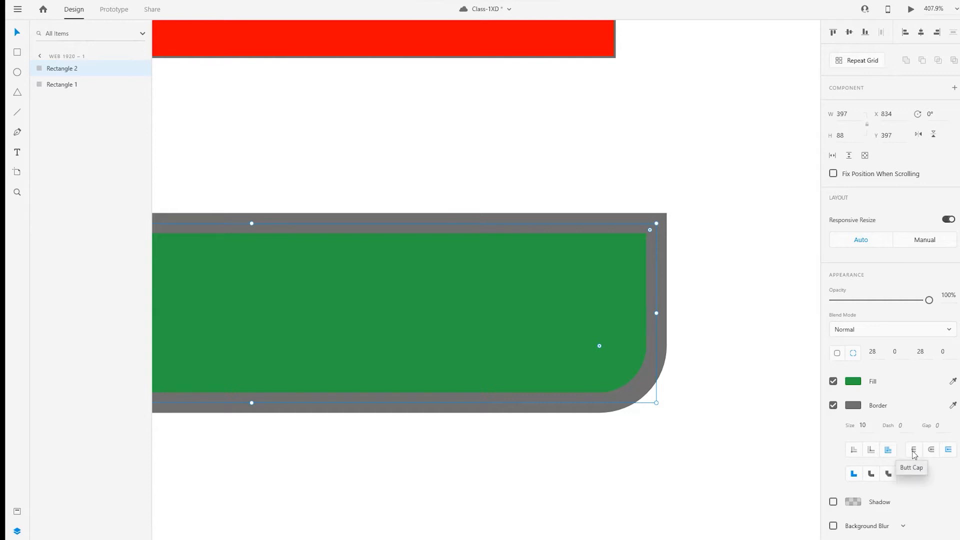
- Give the border round caps and a dashed pattern with a dash of 20 and a gap of 20
click(931, 449)
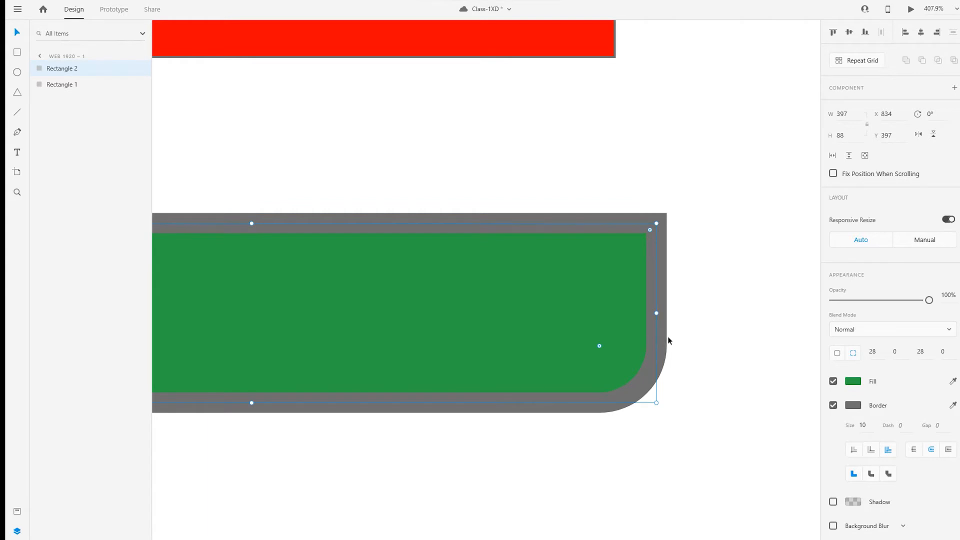
click(942, 425)
text(20)
key(Return)
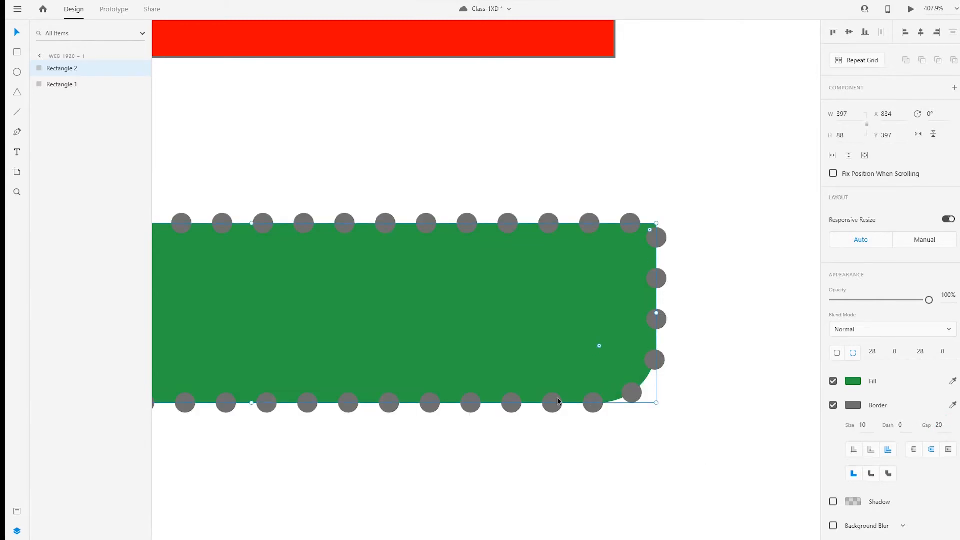
key(alt)
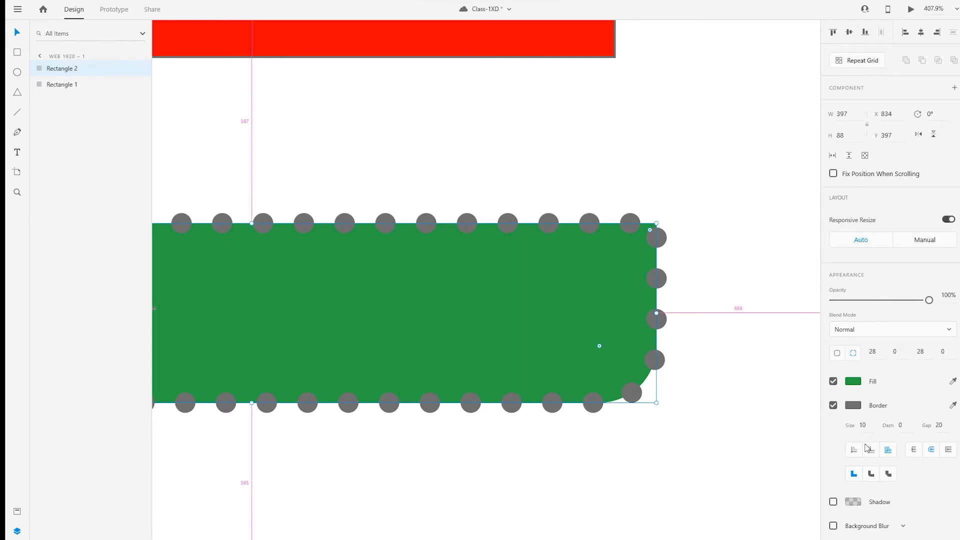
click(903, 425)
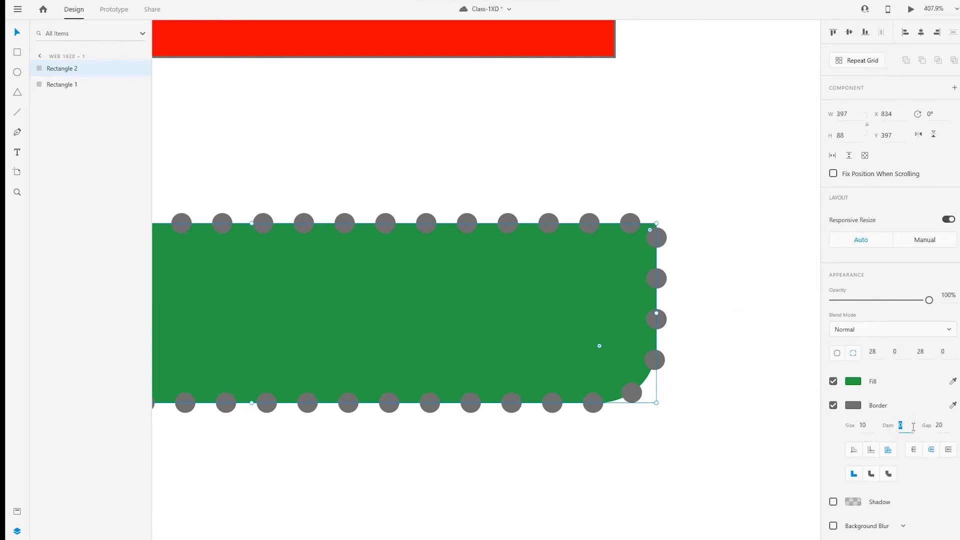
text(20)
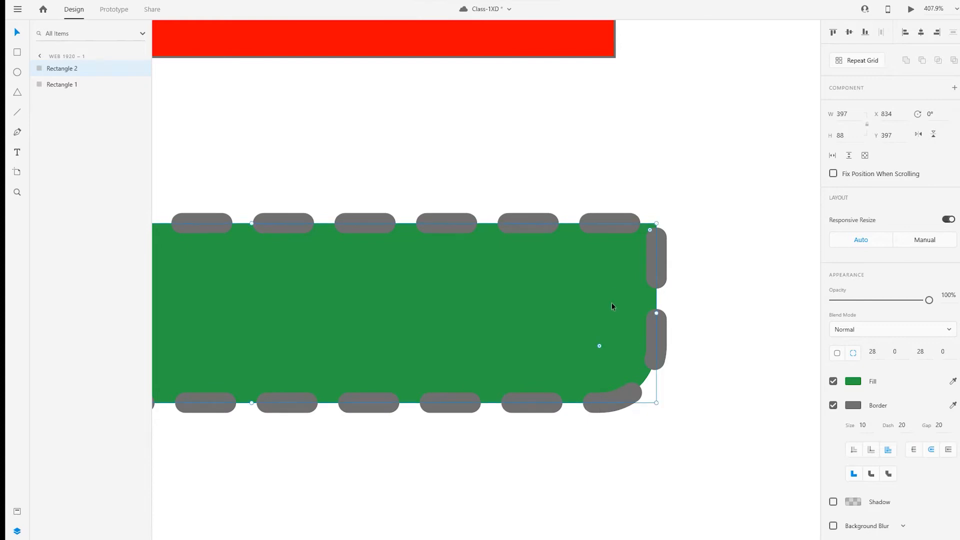
- Compare the butt, round and projecting caps on the dashed border and settle on the round cap
click(915, 450)
click(933, 449)
click(948, 450)
click(929, 450)
click(914, 451)
click(933, 450)
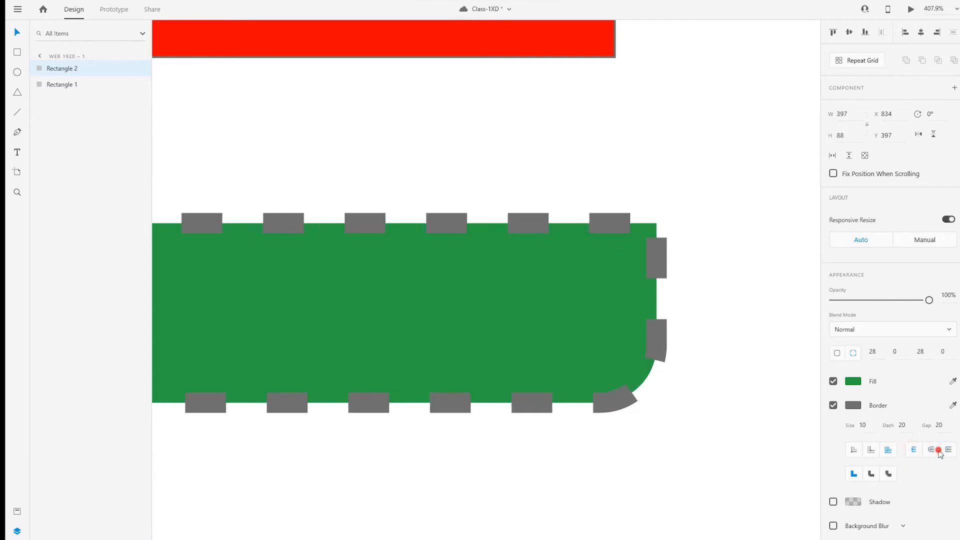
click(914, 450)
click(931, 450)
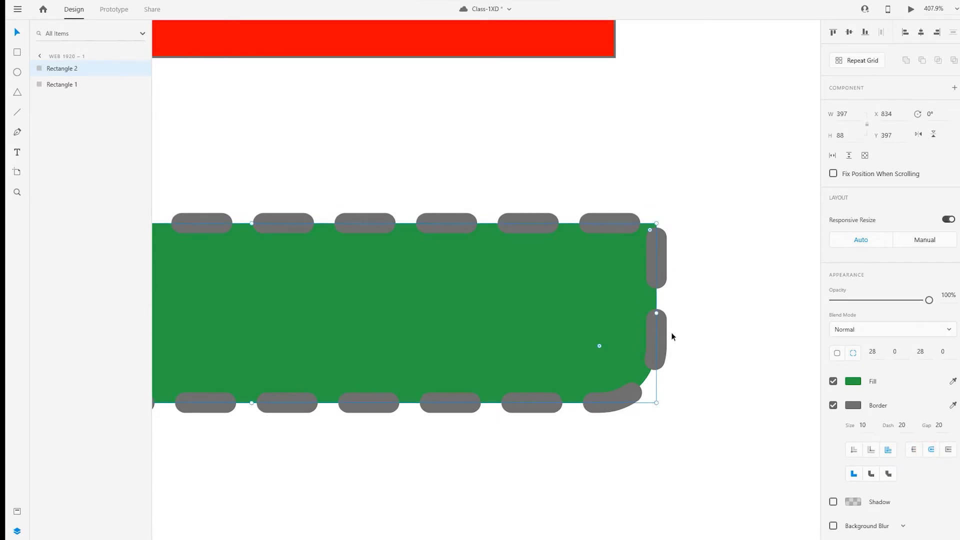
click(948, 450)
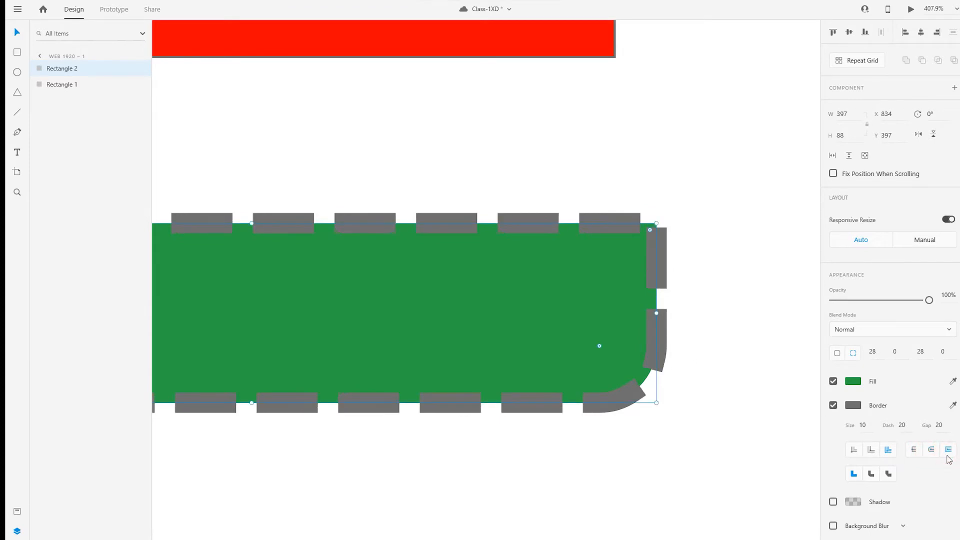
click(914, 449)
click(931, 450)
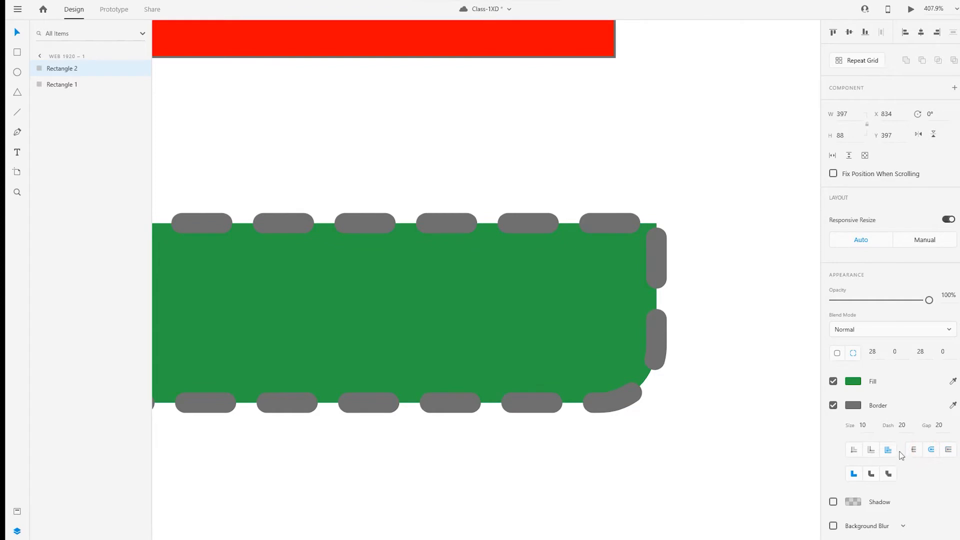
- Make the border solid by setting its dash and gap to 0, with the stroke aligned inside the edge
click(902, 425)
text(0)
key(Tab)
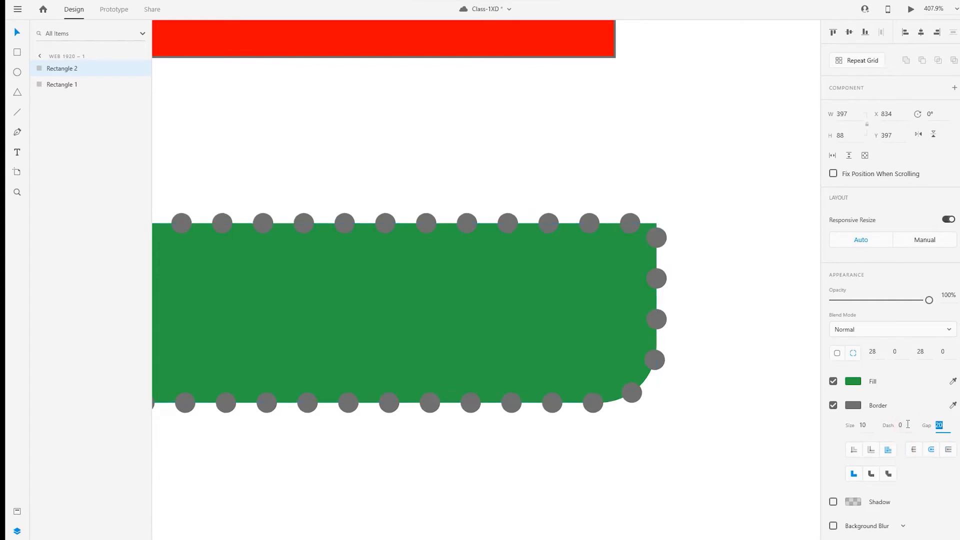
text(0)
key(Tab)
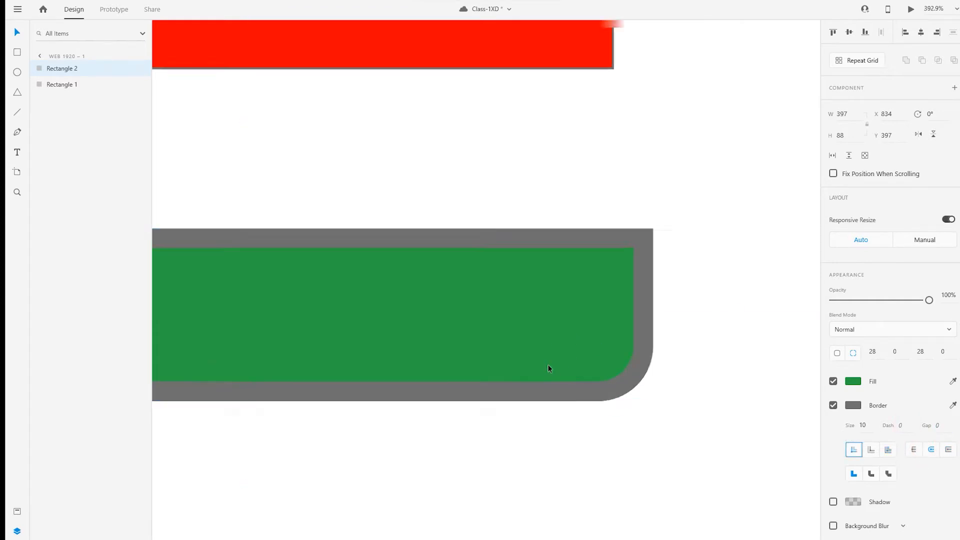
- Set the green rectangle's border size to 5
scroll(548, 364, down, 3)
click(870, 425)
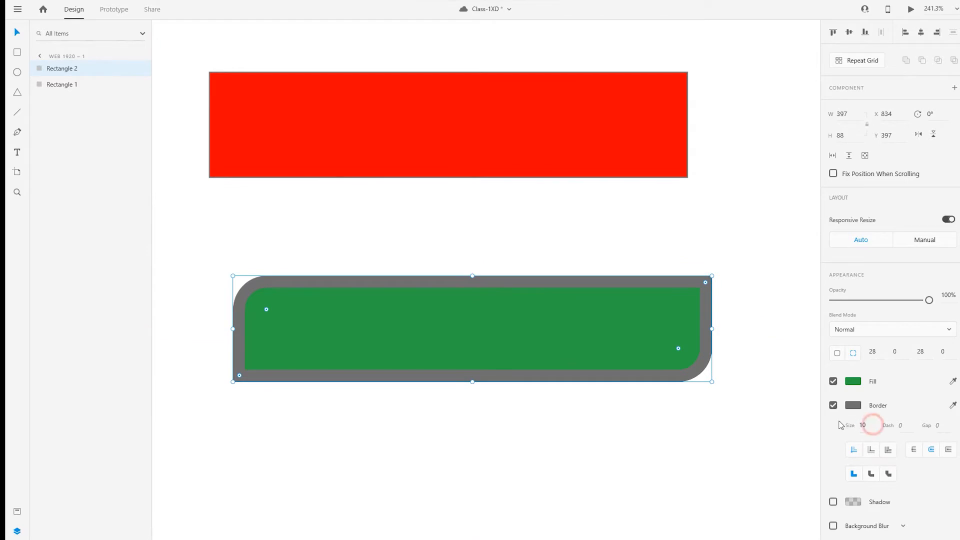
double_click(867, 426)
text(5)
key(Return)
scroll(580, 418, down, 1)
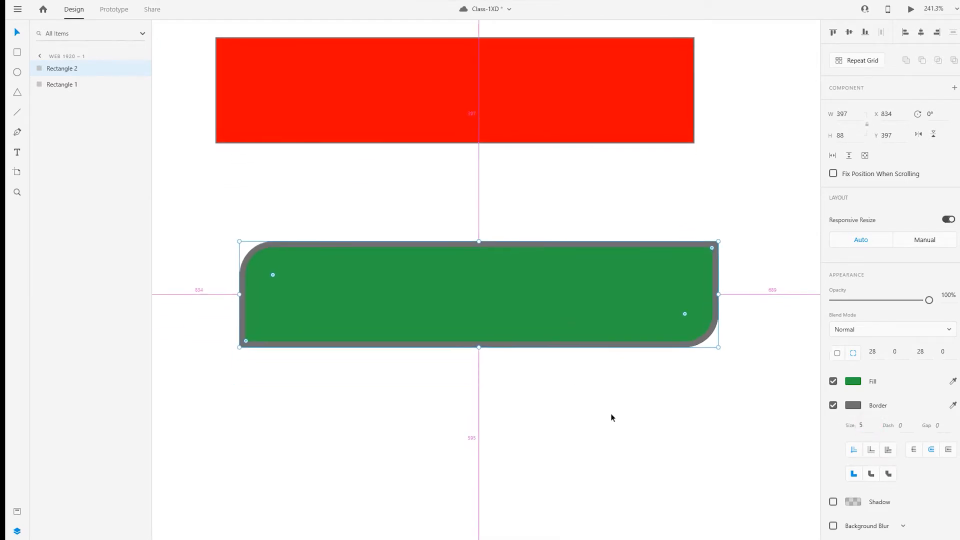
- Enable the green rectangle's shadow, toggling it to compare and leaving it on
scroll(843, 505, down, 1)
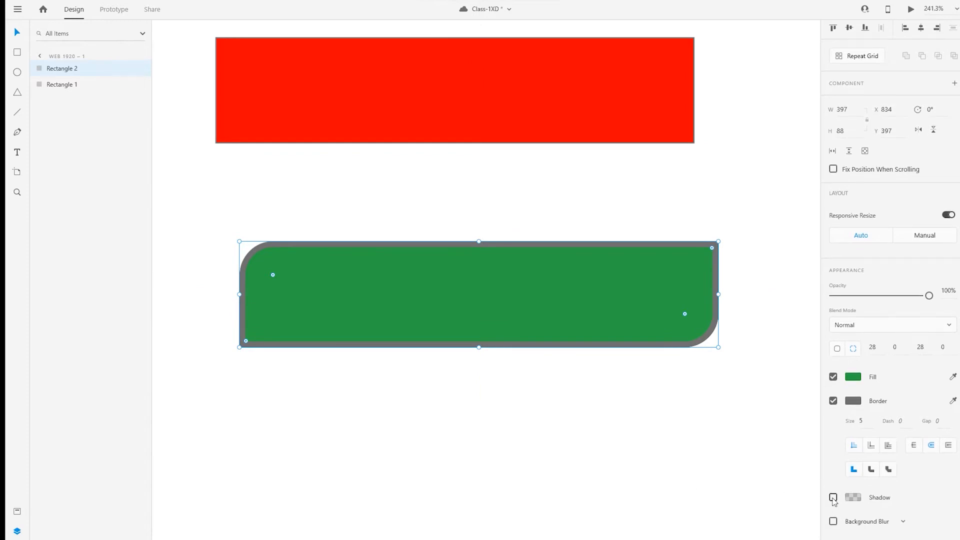
click(833, 497)
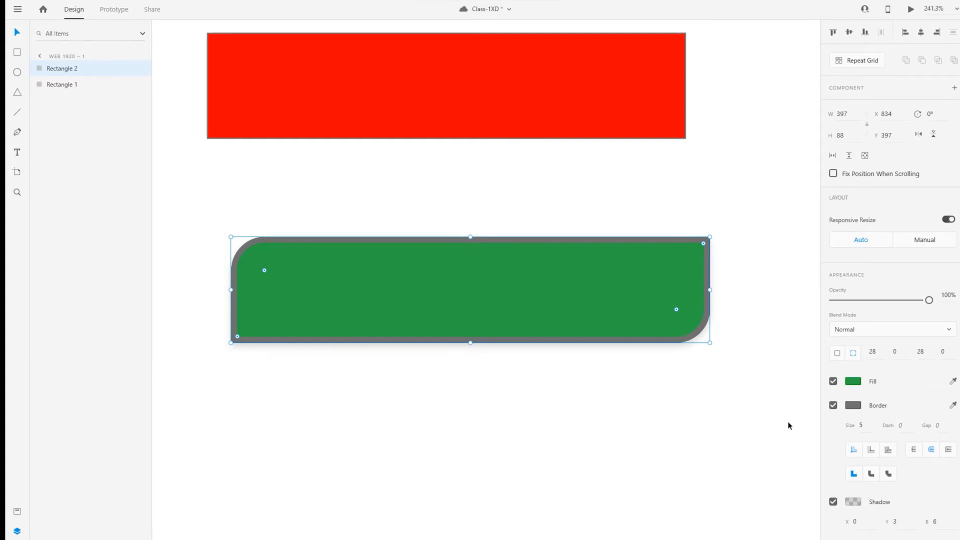
click(832, 501)
click(831, 501)
click(831, 501)
click(831, 502)
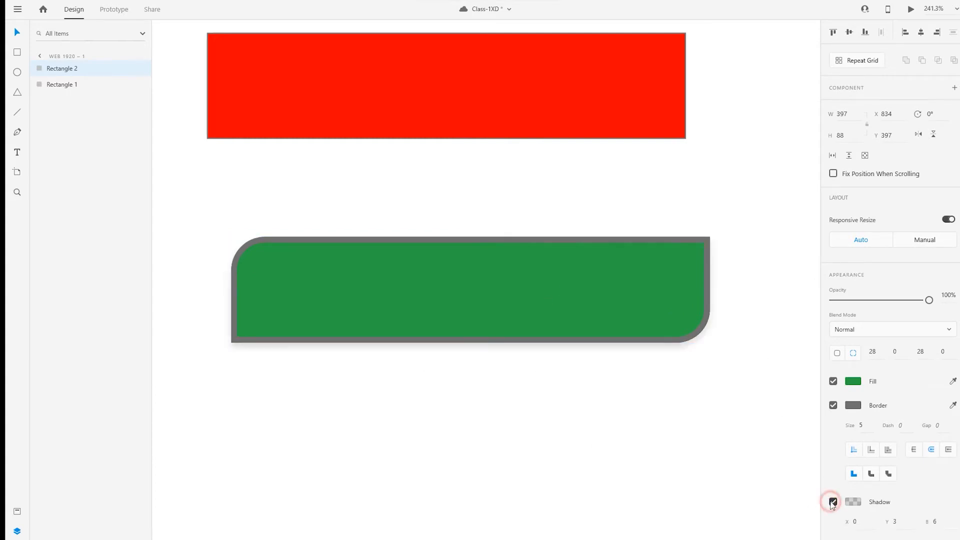
- Switch the green rectangle's shadow off and on to compare, and set the black shadow colour's opacity to 42%
scroll(832, 503, down, 1)
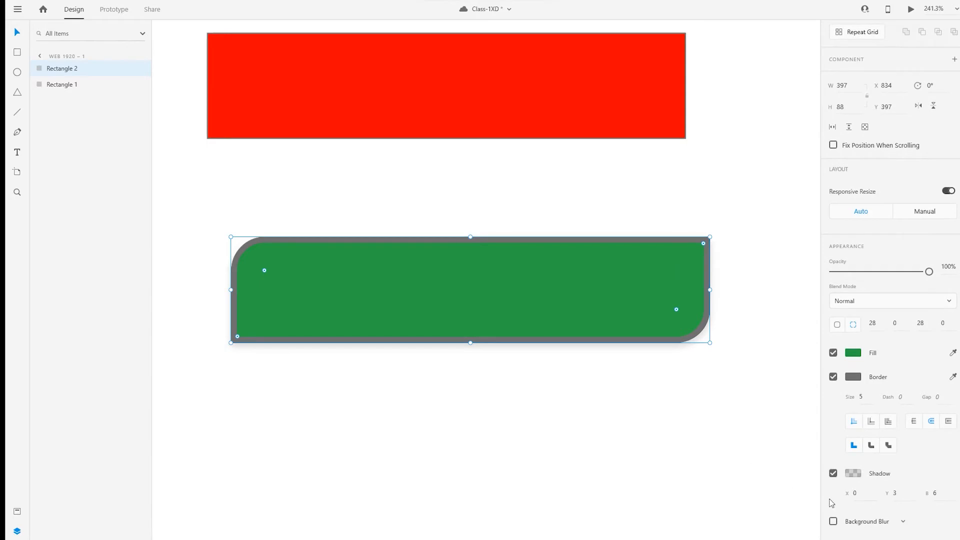
click(833, 474)
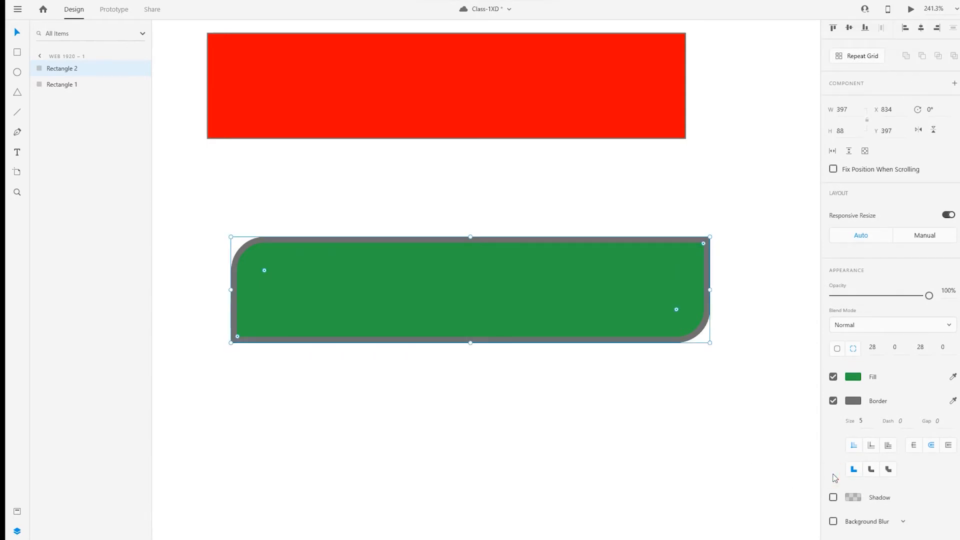
click(833, 497)
click(853, 473)
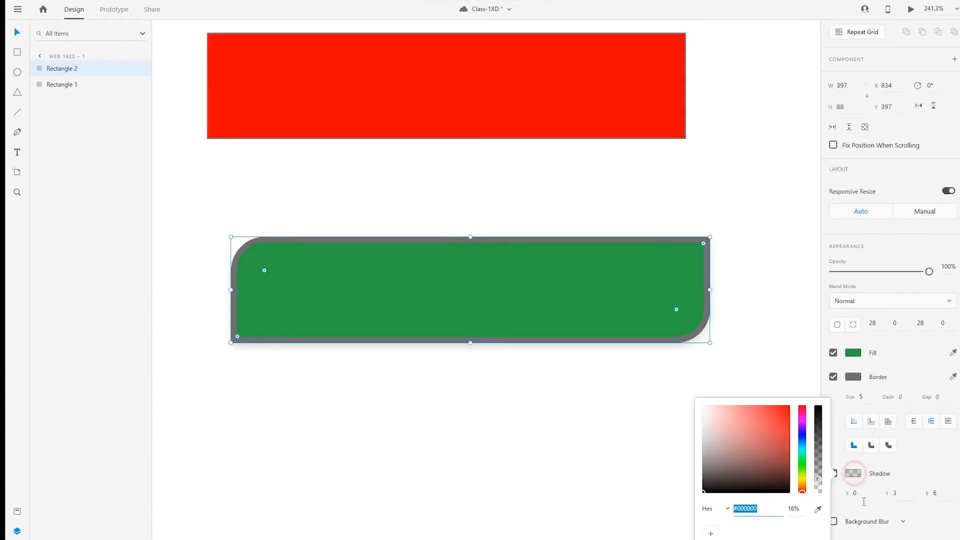
drag(818, 479, 818, 411)
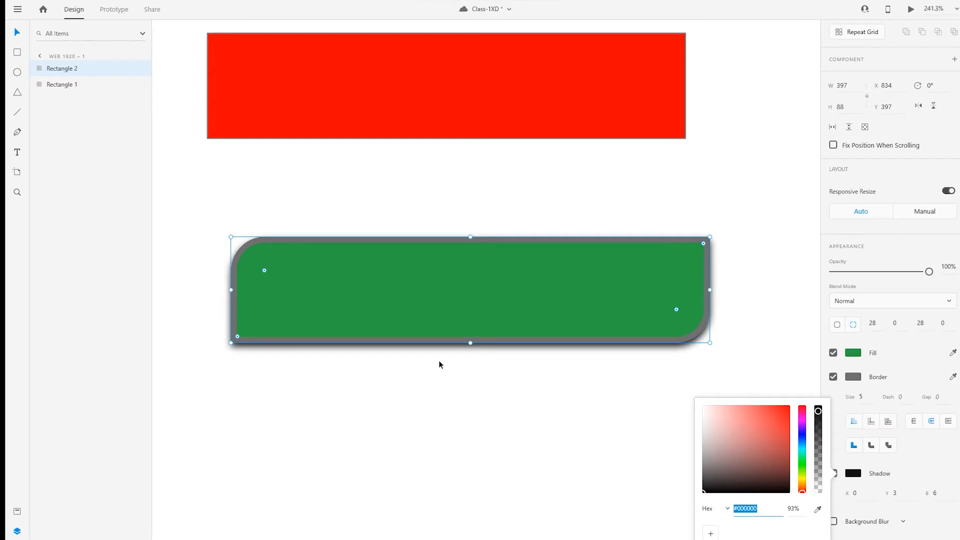
drag(818, 411, 821, 457)
drag(516, 364, 528, 315)
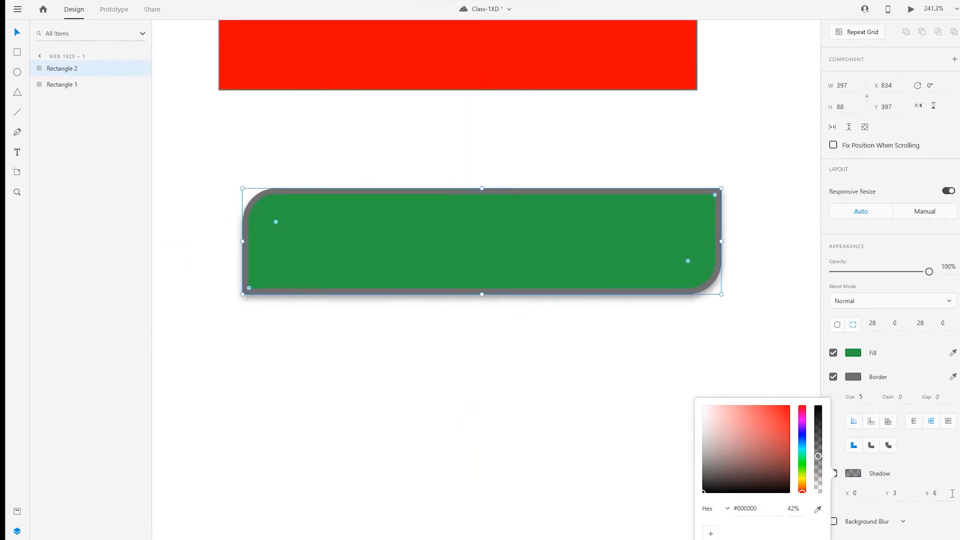
click(935, 493)
- Try the background blur on the green rectangle and switch it off again
click(834, 521)
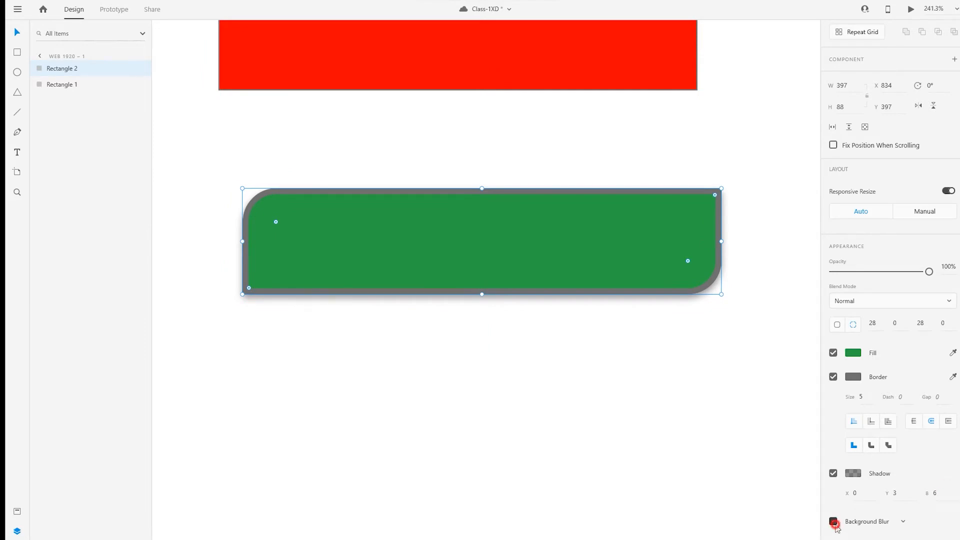
click(834, 522)
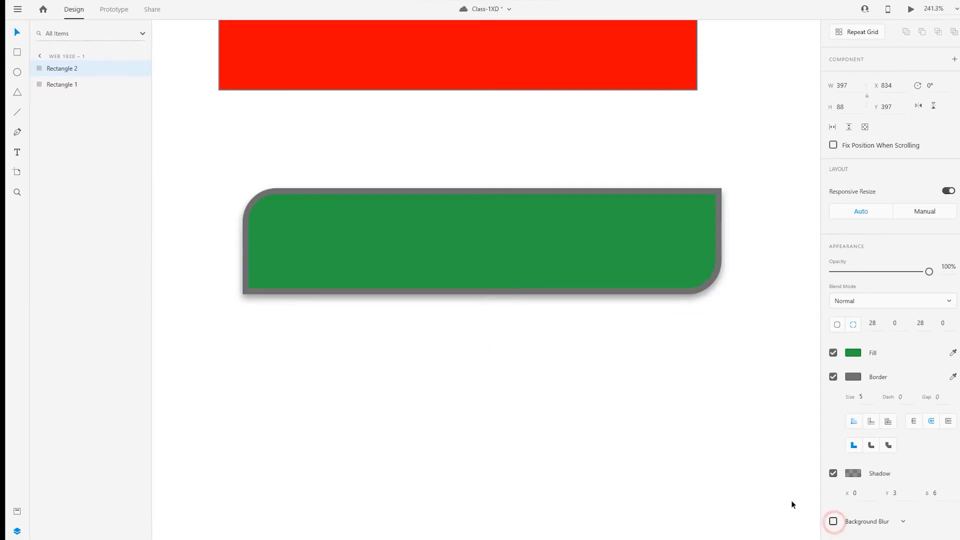
click(550, 260)
click(834, 521)
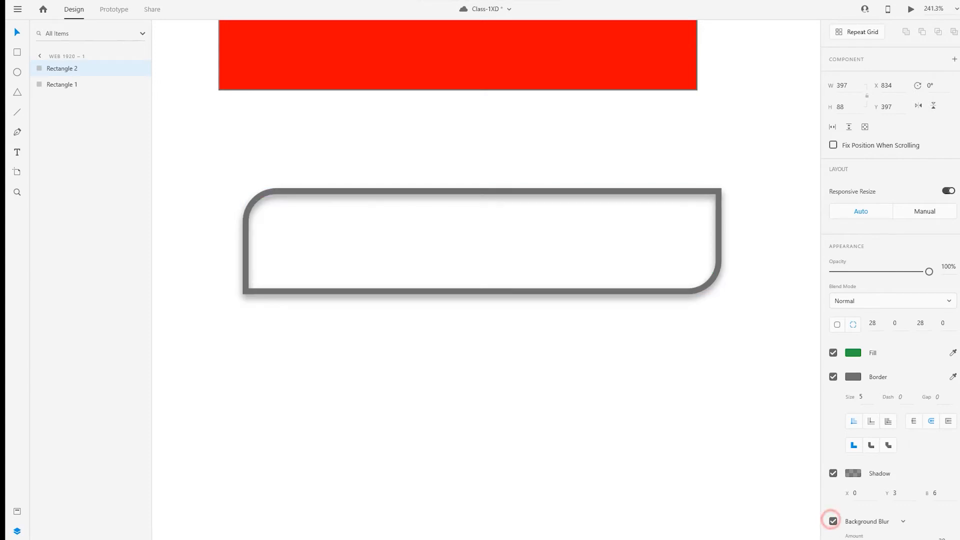
scroll(945, 489, down, 3)
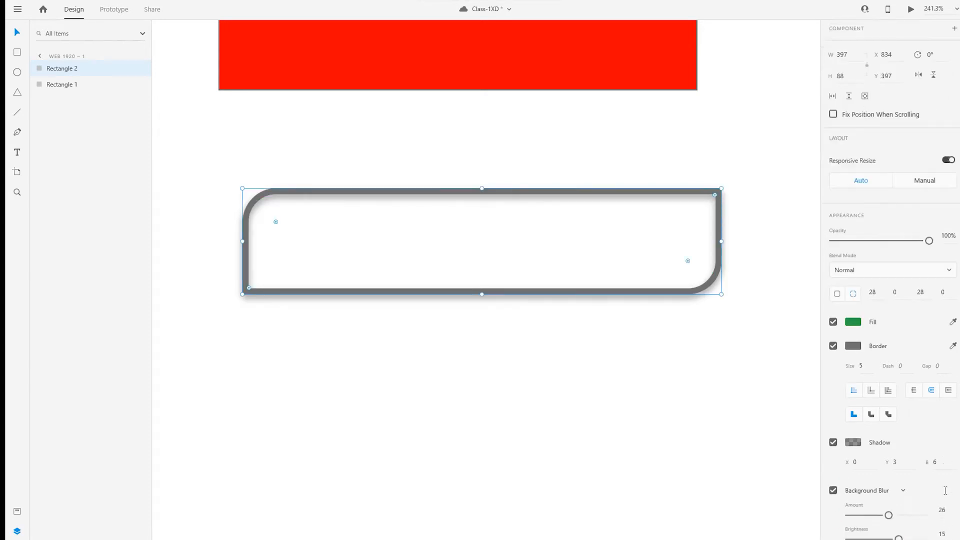
drag(900, 499, 876, 497)
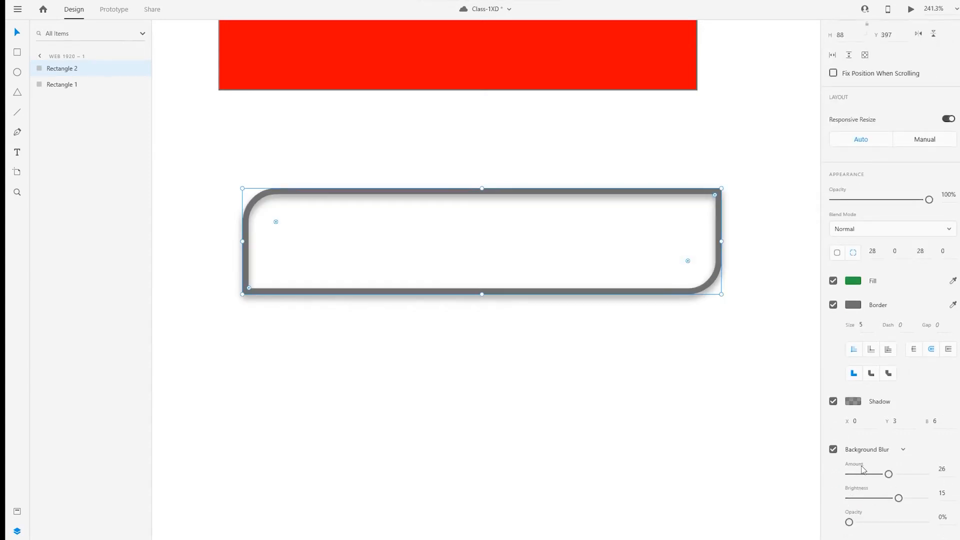
click(833, 449)
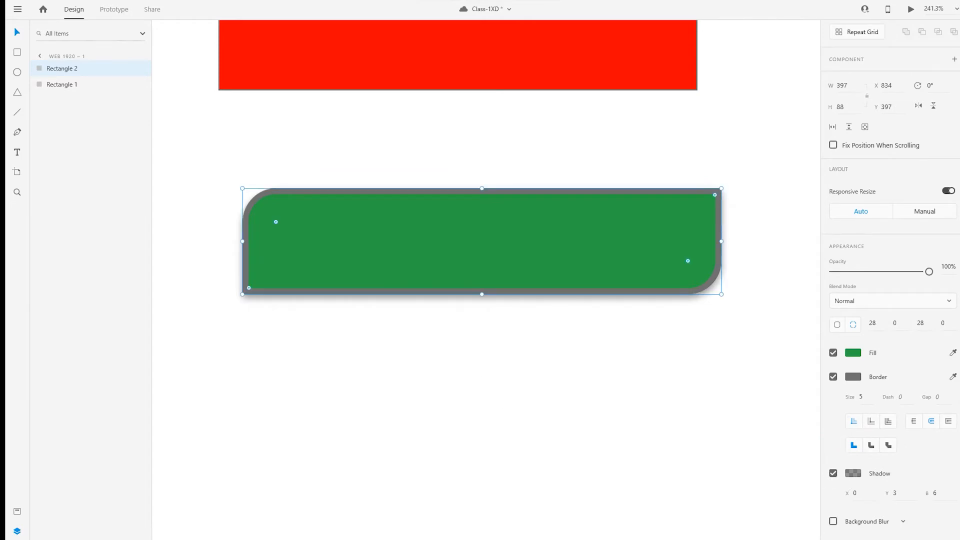
- Fill the green rectangle with the camouflage pattern image from the desktop
key(super+d)
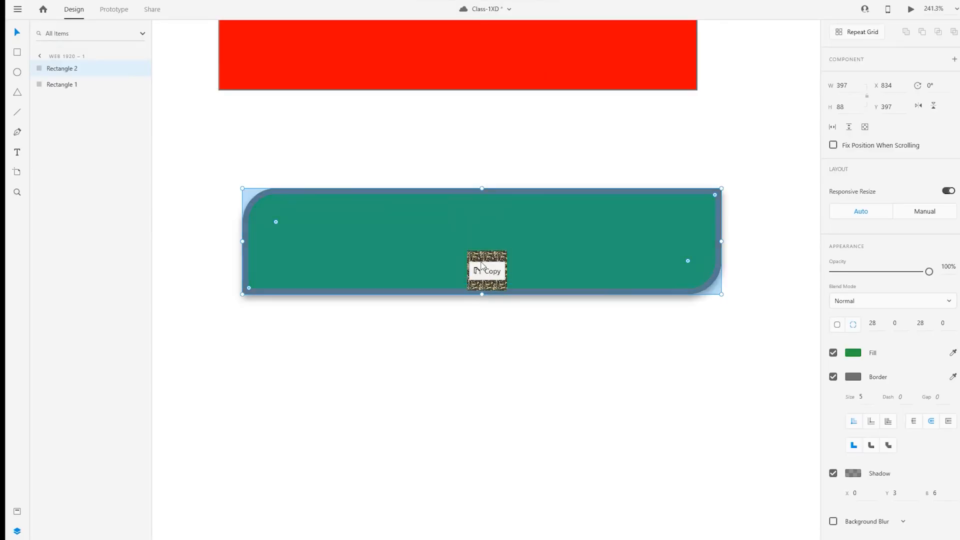
drag(489, 268, 480, 262)
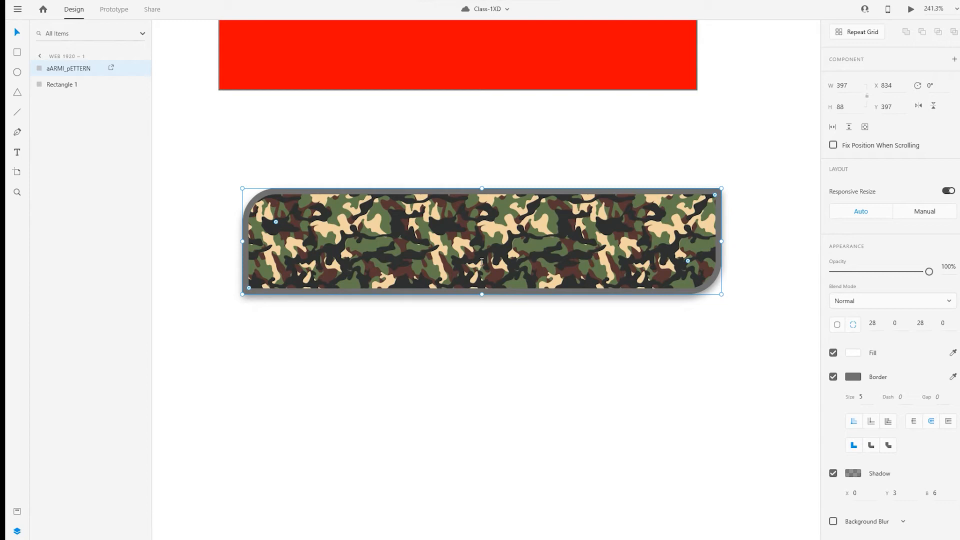
scroll(697, 345, down, 2)
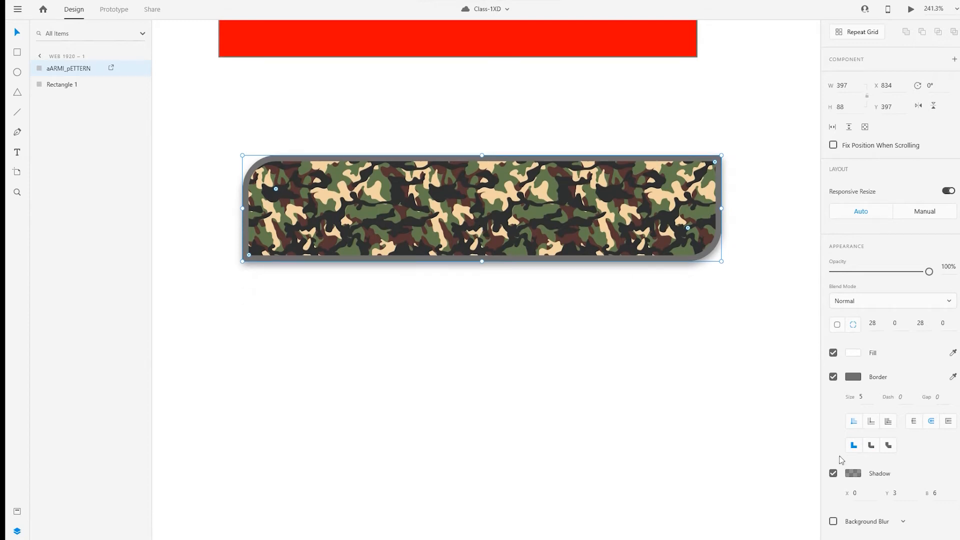
scroll(665, 369, up, 3)
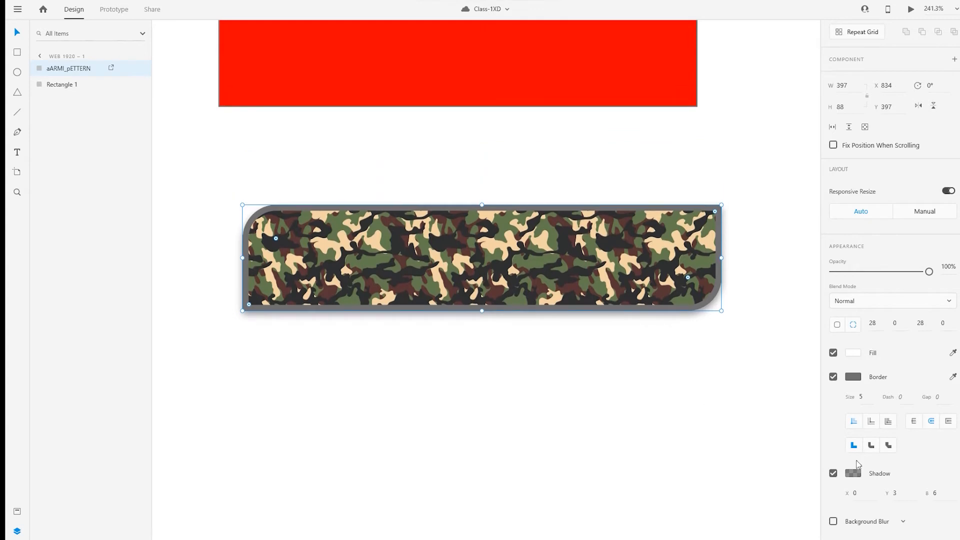
- Enable background blur on the camouflage rectangle with amount 43, brightness 0 and opacity 4%
click(834, 521)
mouse_move(895, 474)
mouse_down()
mouse_move(925, 474)
mouse_move(853, 503)
mouse_move(868, 499)
mouse_move(859, 499)
mouse_move(903, 522)
mouse_move(877, 529)
mouse_move(867, 525)
mouse_move(925, 502)
mouse_move(863, 508)
mouse_move(926, 530)
mouse_move(851, 522)
mouse_move(895, 498)
mouse_move(863, 498)
mouse_move(935, 501)
mouse_move(865, 504)
mouse_move(922, 475)
mouse_move(853, 474)
mouse_move(878, 474)
mouse_up()
drag(852, 522, 946, 514)
drag(879, 474, 915, 474)
drag(916, 522, 878, 531)
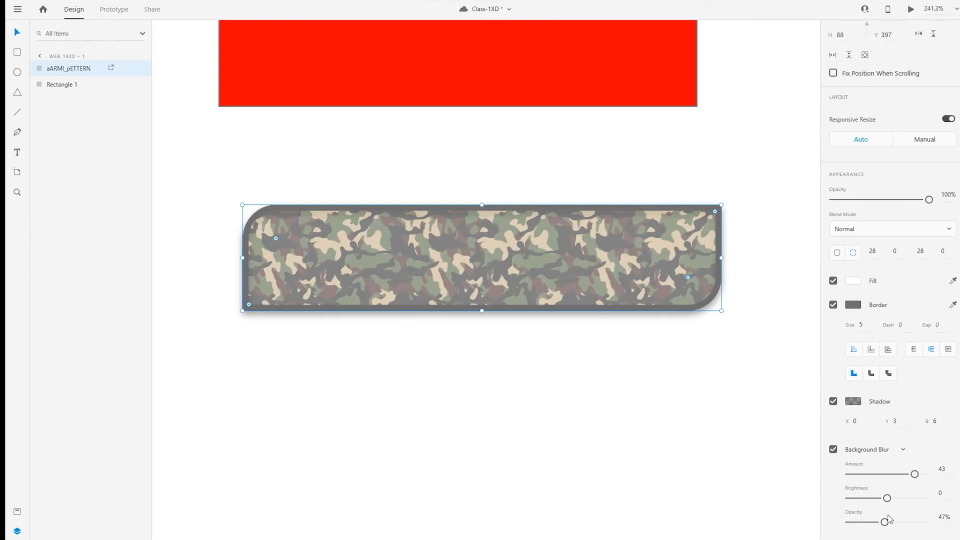
drag(885, 522, 852, 524)
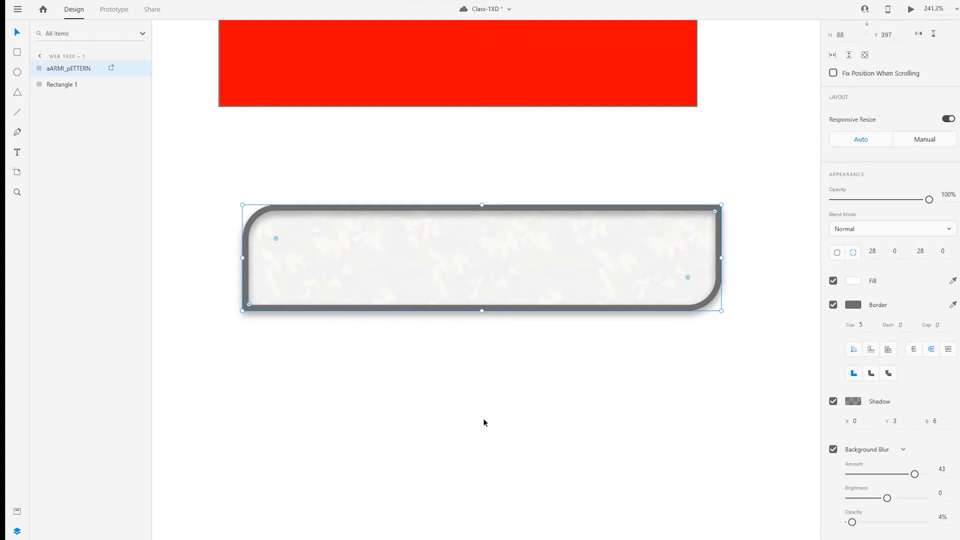
- Save the document and set the background blur's brightness to -12 and opacity to 8%
scroll(467, 408, down, 1)
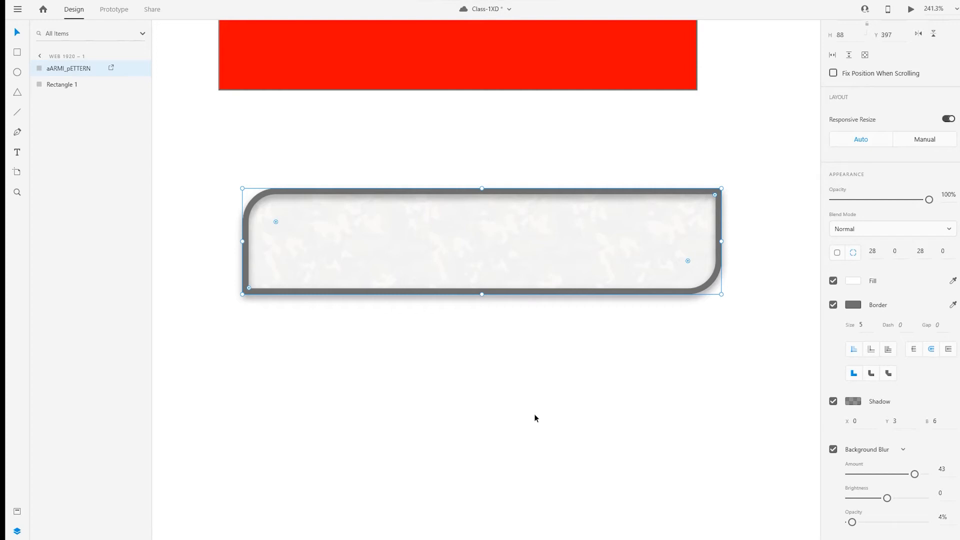
key(ctrl+s)
drag(887, 498, 851, 528)
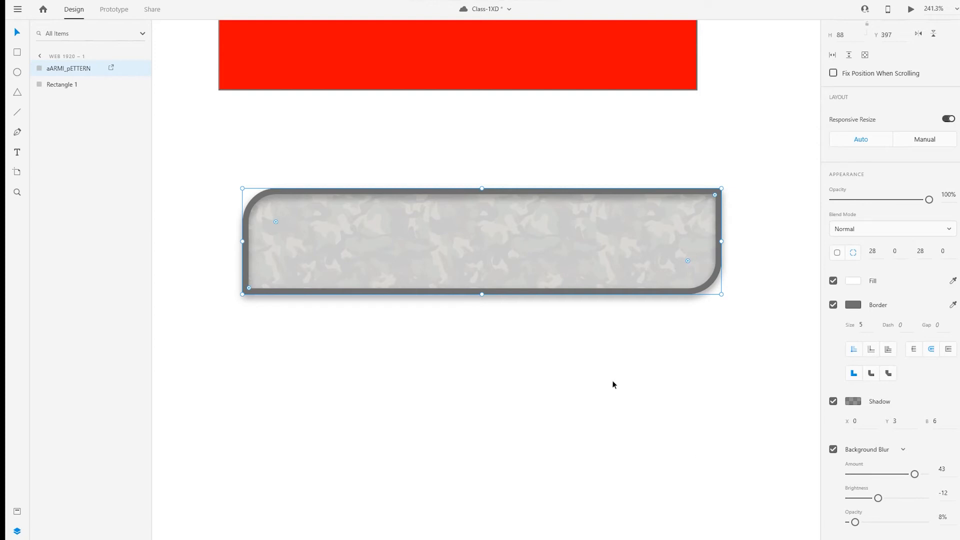
- Draw an ellipse about 167 wide and 162 high in the empty area beside the red rectangle
scroll(612, 380, down, 1)
scroll(562, 344, up, 1)
scroll(445, 178, up, 1)
scroll(484, 238, up, 6)
scroll(484, 238, down, 5)
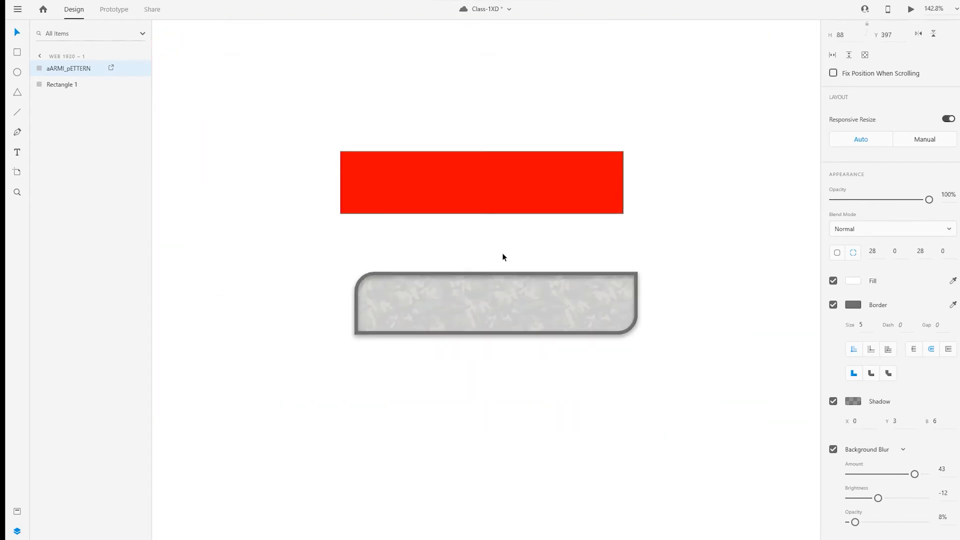
scroll(421, 218, right, 1)
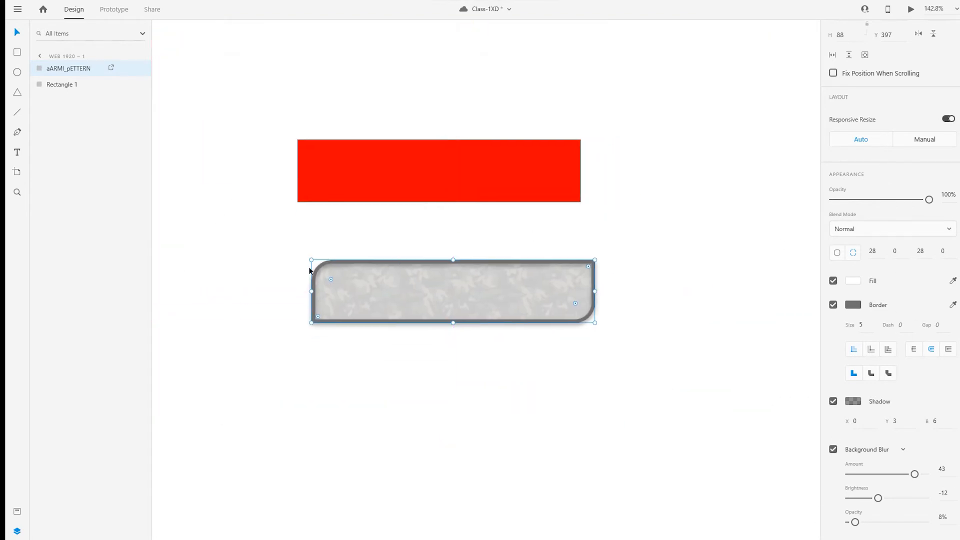
click(17, 72)
scroll(564, 165, right, 3)
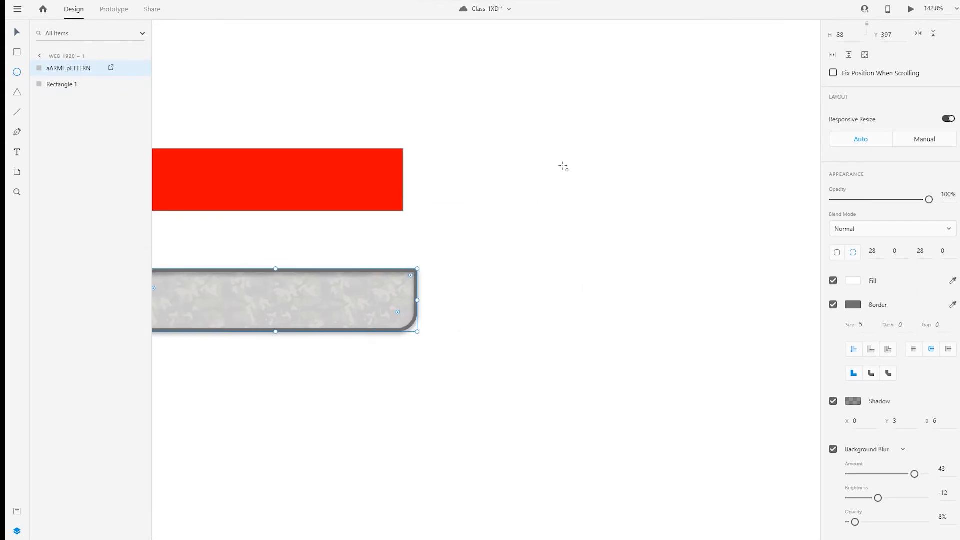
drag(520, 156, 643, 277)
scroll(642, 277, right, 2)
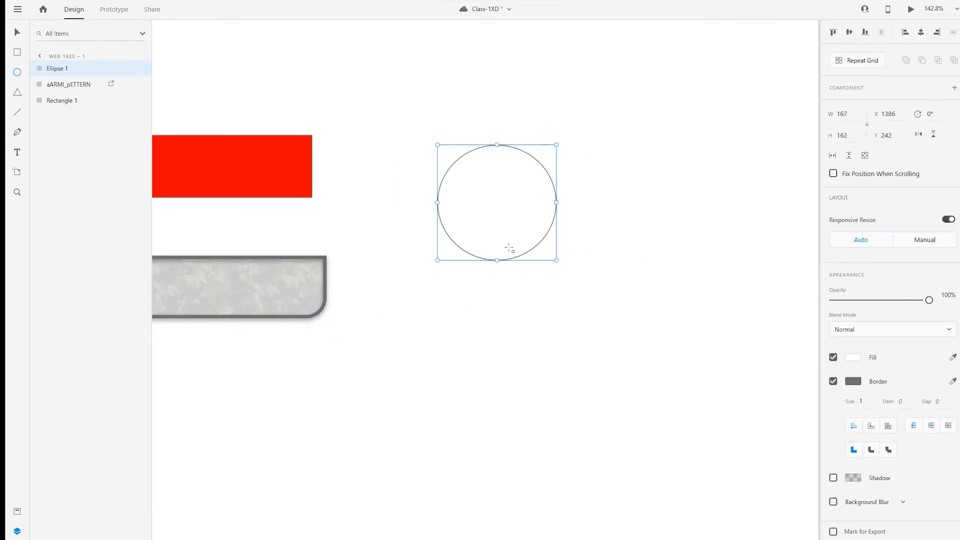
click(17, 32)
click(475, 174)
- Draw a triangle about 143 wide and 133 high below the ellipse with the Polygon tool
click(17, 92)
drag(427, 348, 531, 444)
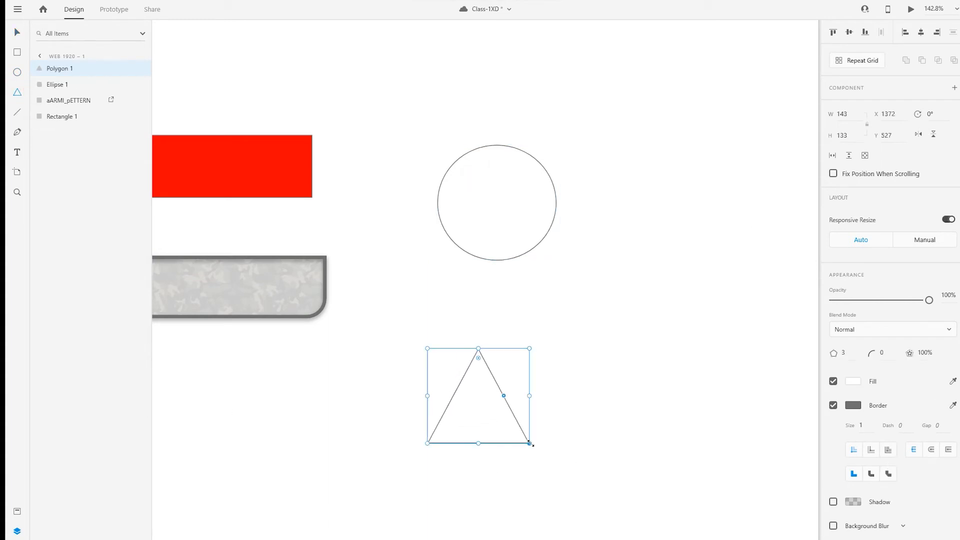
scroll(542, 313, down, 2)
scroll(542, 313, right, 1)
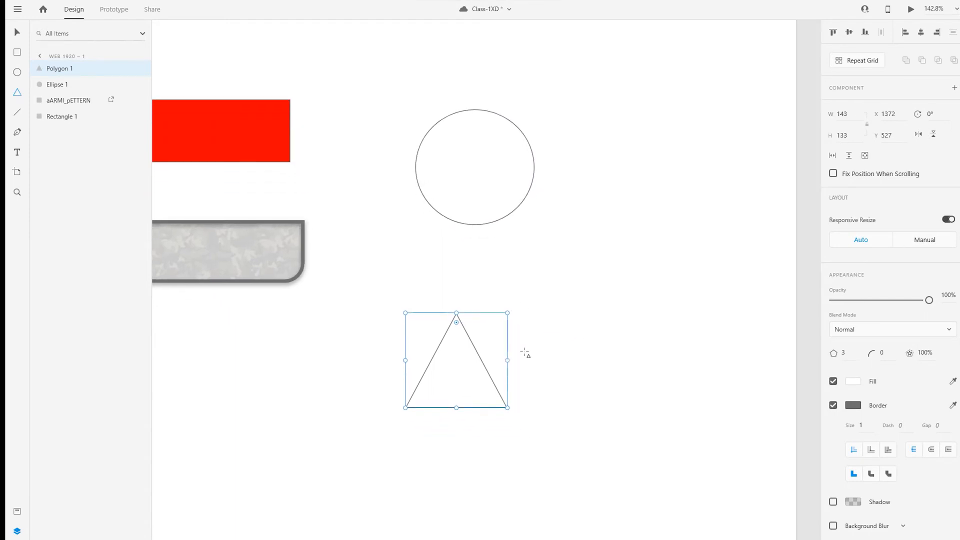
- Set the polygon's corner count to 5 to preview a pentagon, and change it to 6 for a hexagon
scroll(839, 258, down, 1)
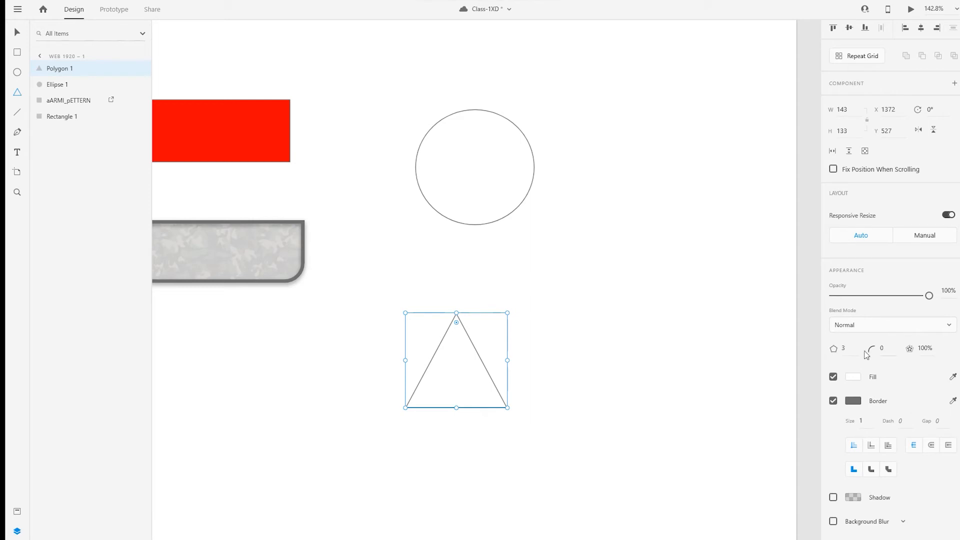
click(853, 351)
text(5)
key(Return)
click(854, 351)
text(6)
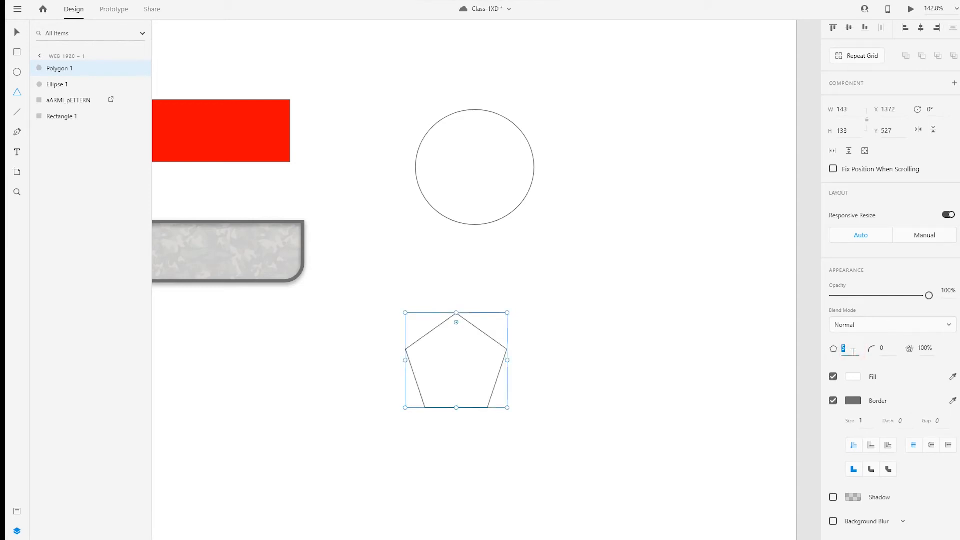
key(Return)
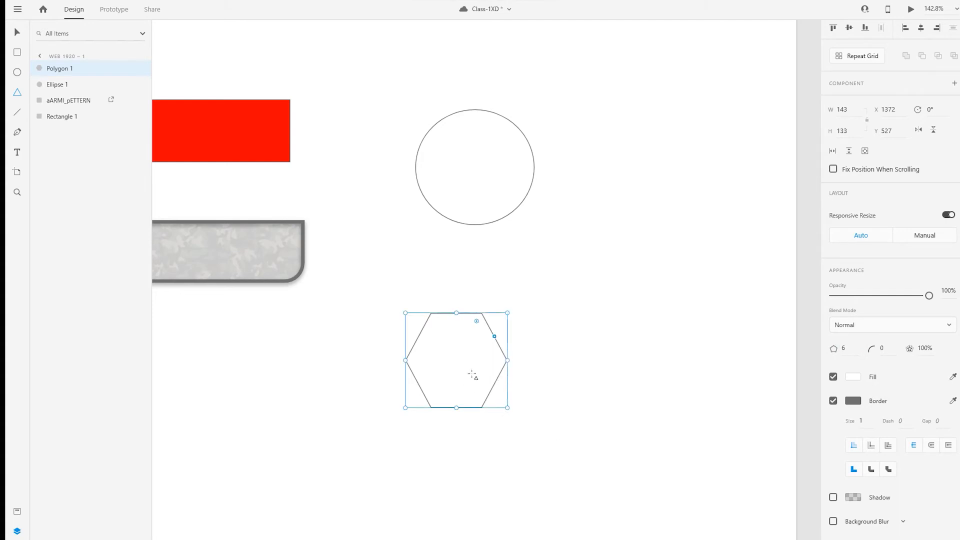
- Round the hexagon's corners with a corner radius of 11
click(477, 322)
mouse_move(476, 322)
mouse_down()
mouse_move(450, 376)
mouse_move(488, 324)
mouse_up()
click(888, 347)
key(Down)
- Try a star ratio of 20% on the rounded hexagon and undo it
click(938, 346)
click(920, 348)
text(20)
key(Return)
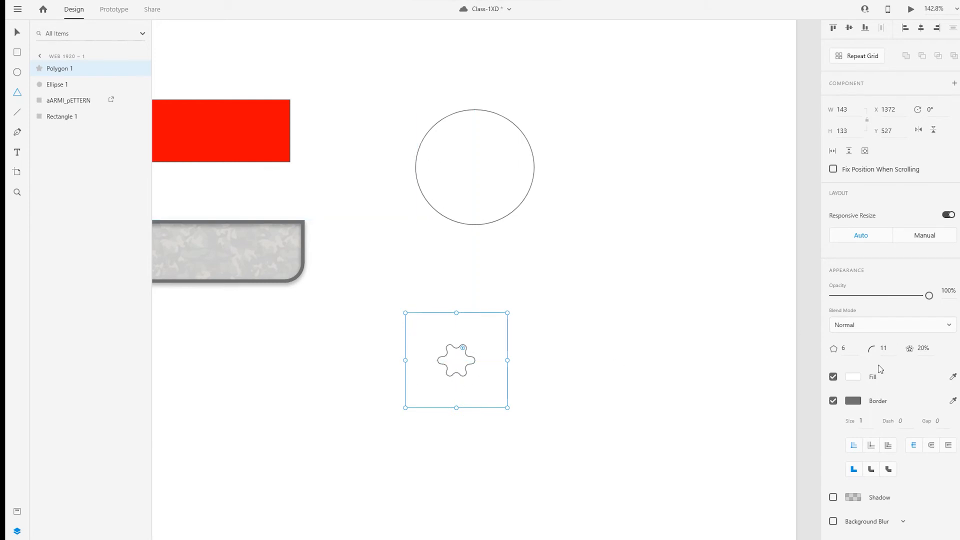
key(ctrl+z)
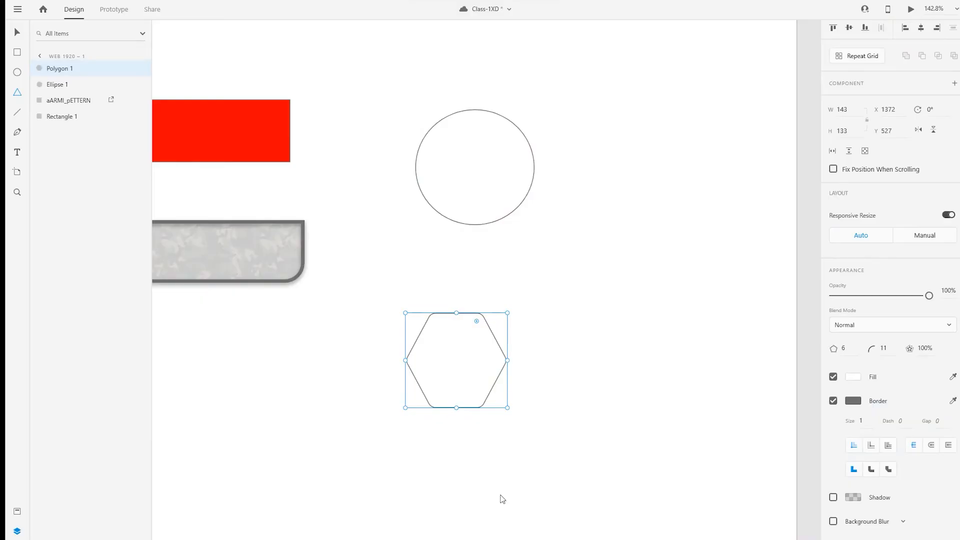
- Fill the rounded hexagon with the teal image file and select the filled shape
drag(501, 497, 483, 385)
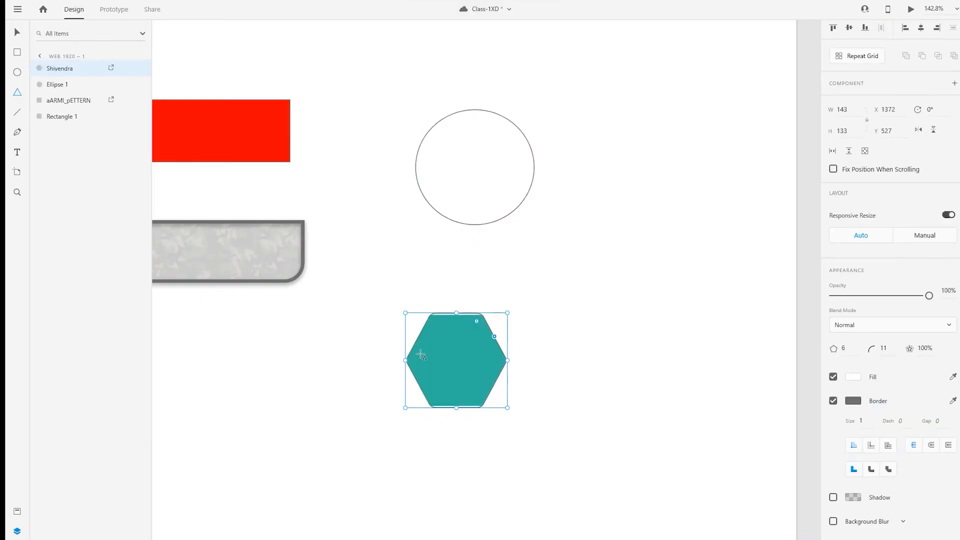
click(17, 32)
click(472, 358)
- Try adjusting the teal image inside the hexagon, undo that change and delete the hexagon
double_click(468, 376)
drag(518, 358, 554, 360)
key(ctrl+z)
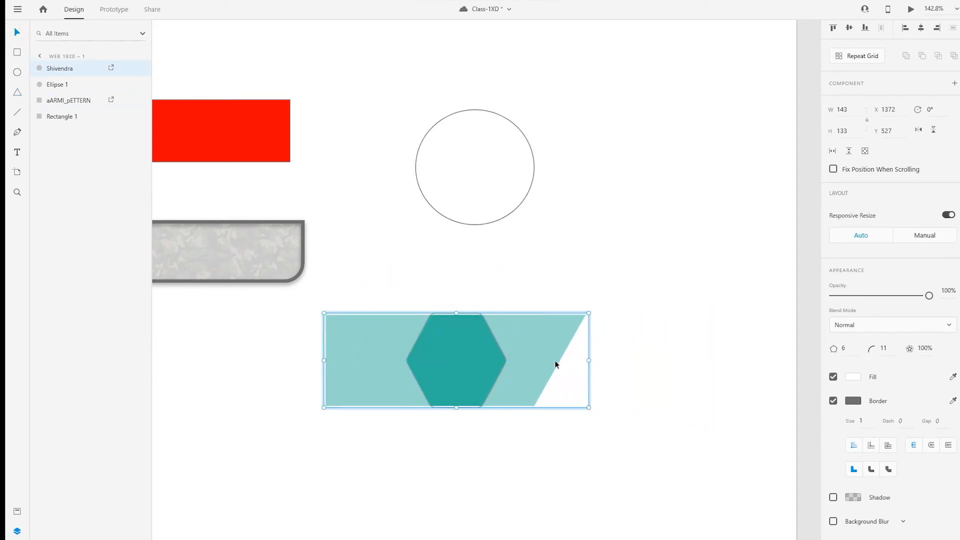
key(Delete)
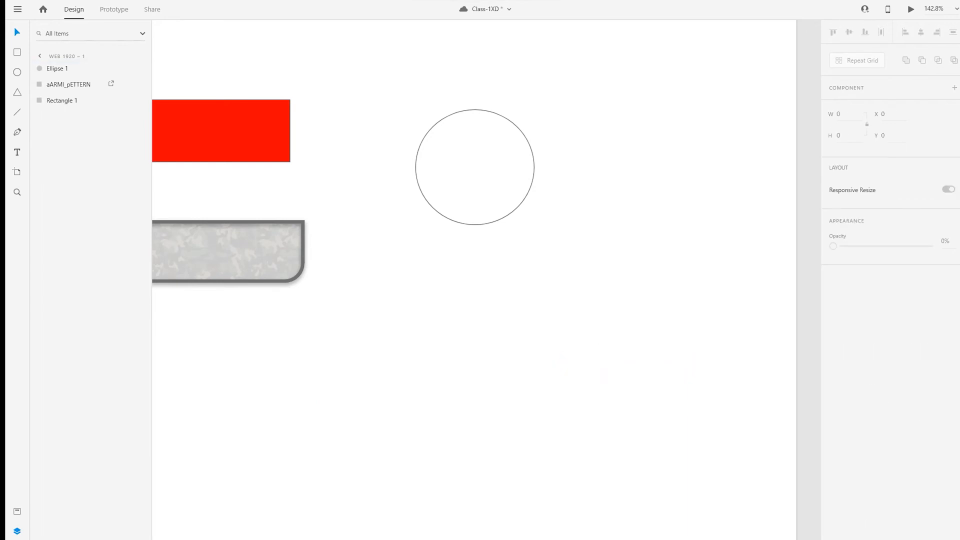
- Fill the ellipse with the Electrical-Design image, move it to X 1409, Y 272, and shift the image so the pencil shows inside
drag(487, 204, 488, 204)
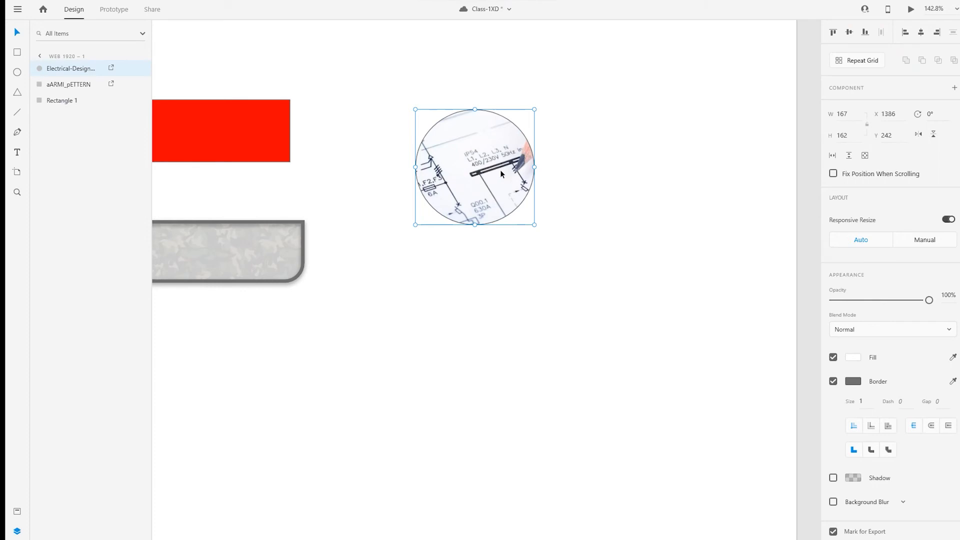
drag(516, 193, 494, 203)
double_click(506, 209)
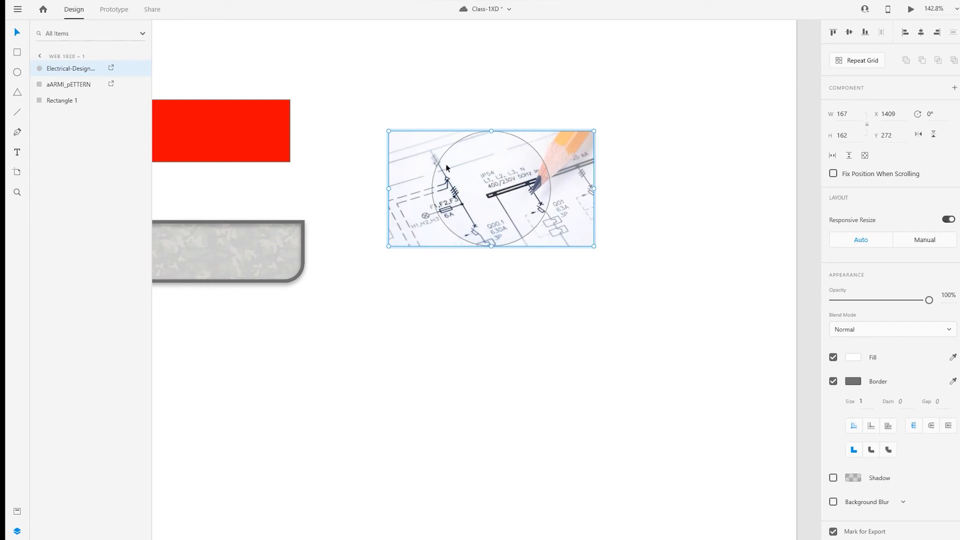
drag(508, 212, 465, 212)
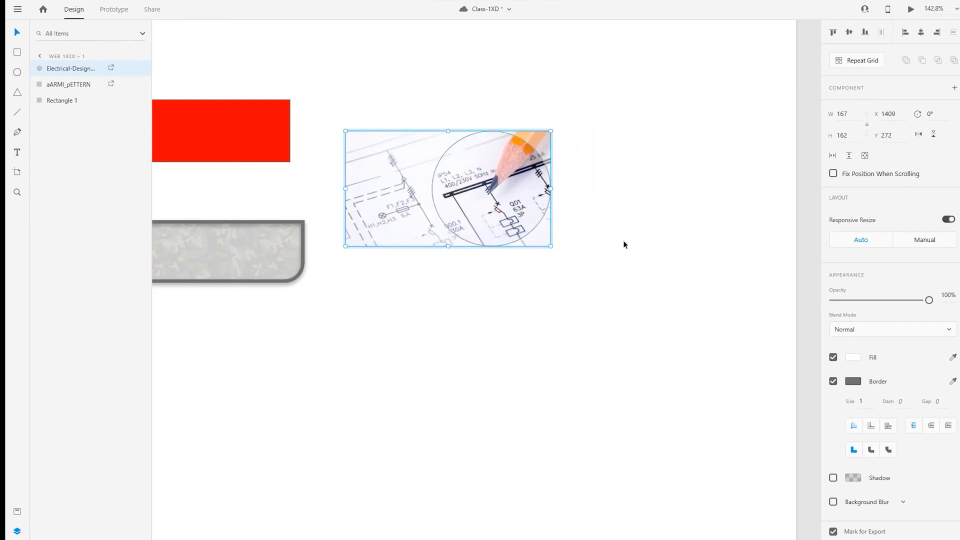
click(652, 219)
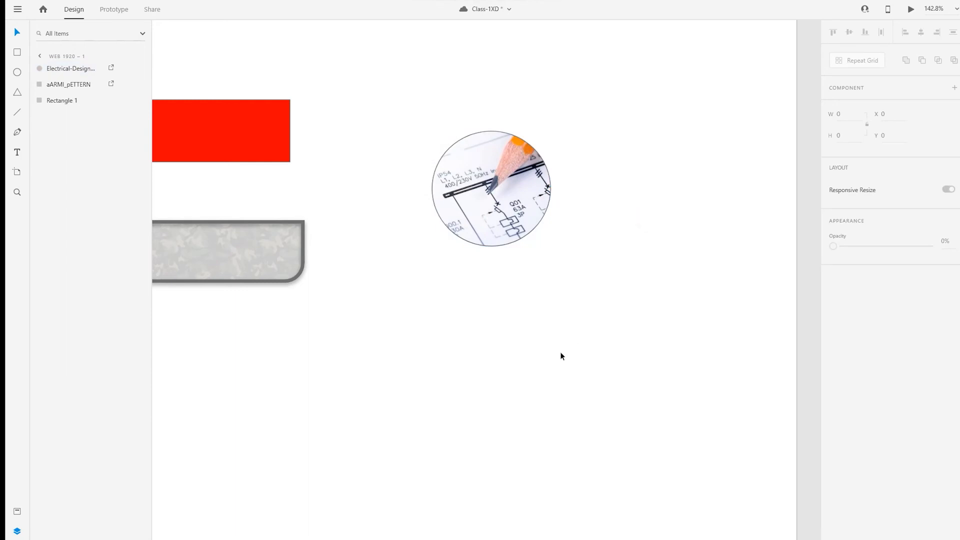
double_click(489, 204)
click(479, 302)
click(513, 180)
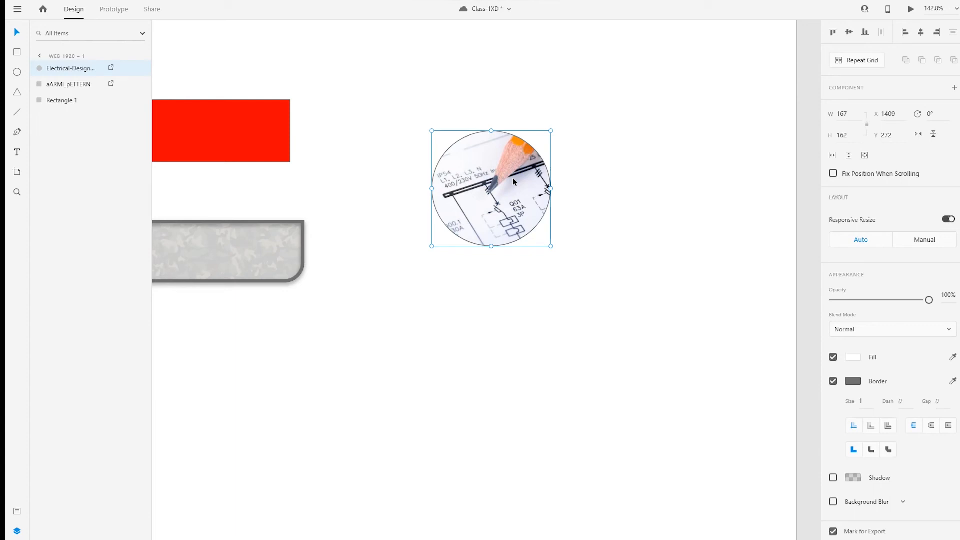
click(519, 282)
click(496, 206)
click(688, 252)
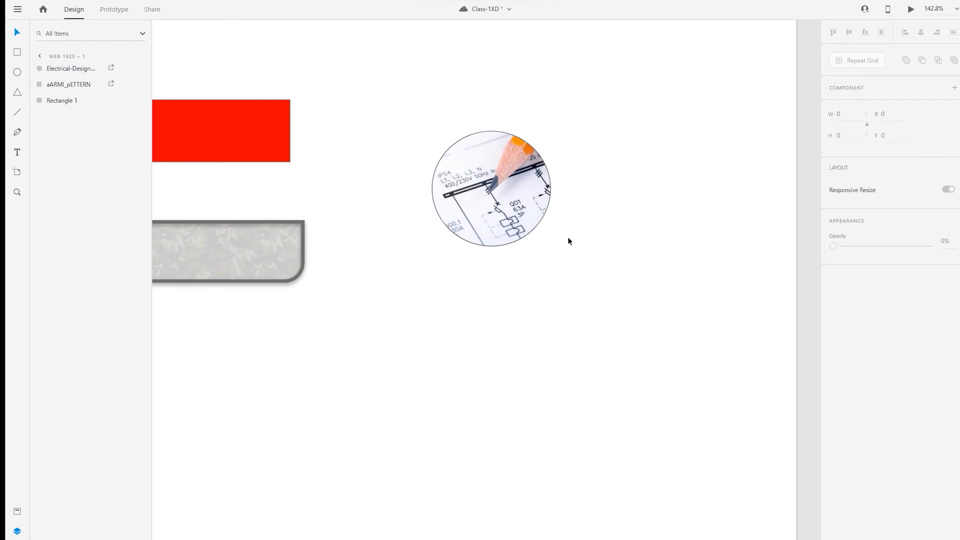
click(633, 226)
click(497, 318)
click(505, 203)
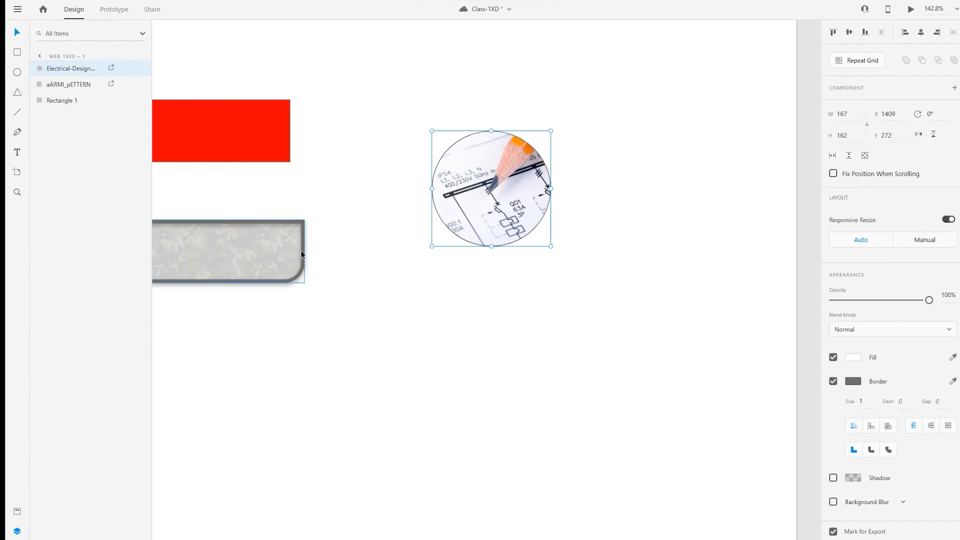
- Draw an open wavy path of six curved anchor points below the patterned rectangle with the Pen tool
scroll(390, 250, down, 1)
drag(434, 296, 501, 346)
scroll(493, 324, down, 5)
drag(482, 300, 495, 285)
scroll(470, 318, up, 2)
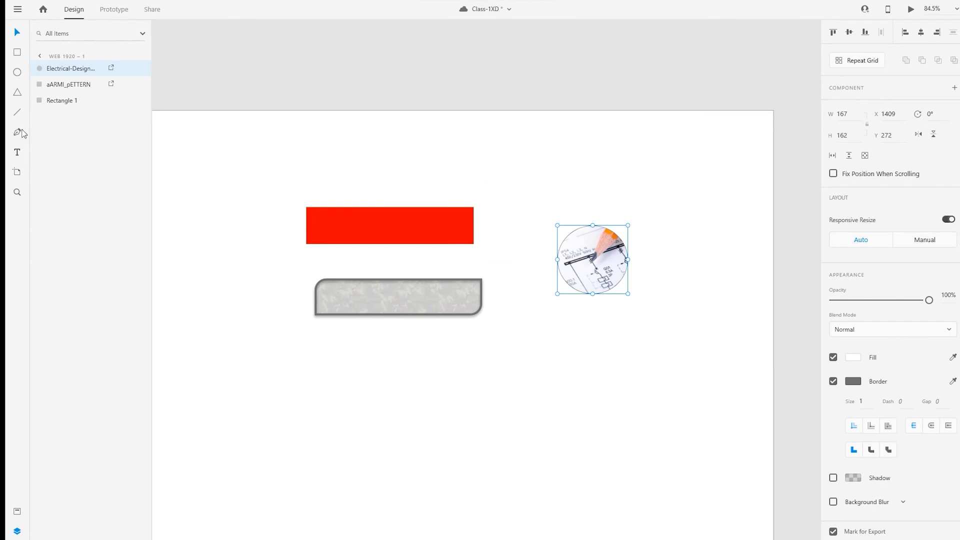
click(17, 132)
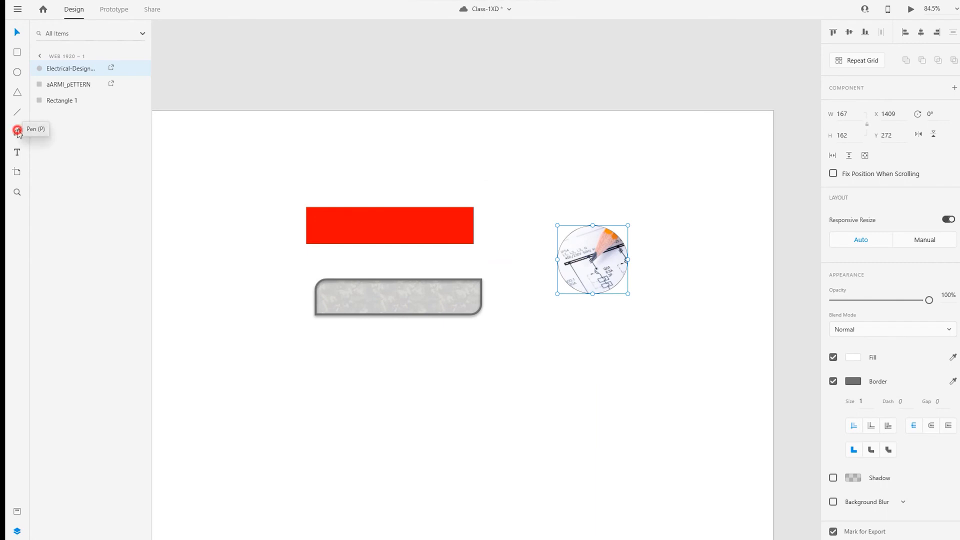
click(340, 432)
mouse_move(364, 383)
mouse_down()
mouse_move(386, 370)
mouse_move(432, 390)
mouse_up()
drag(456, 445, 470, 458)
drag(498, 463, 512, 456)
mouse_move(551, 428)
mouse_down()
mouse_move(511, 357)
mouse_move(537, 364)
mouse_up()
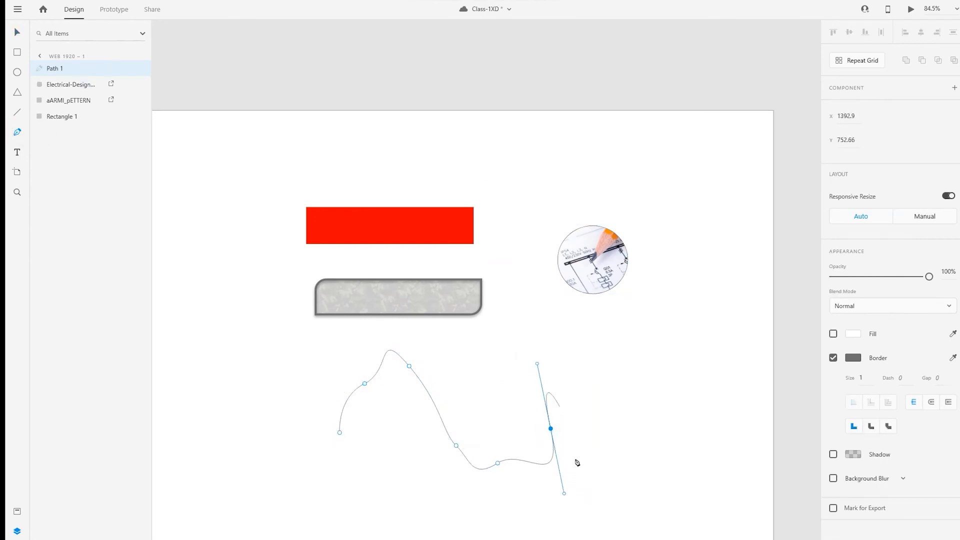
click(16, 32)
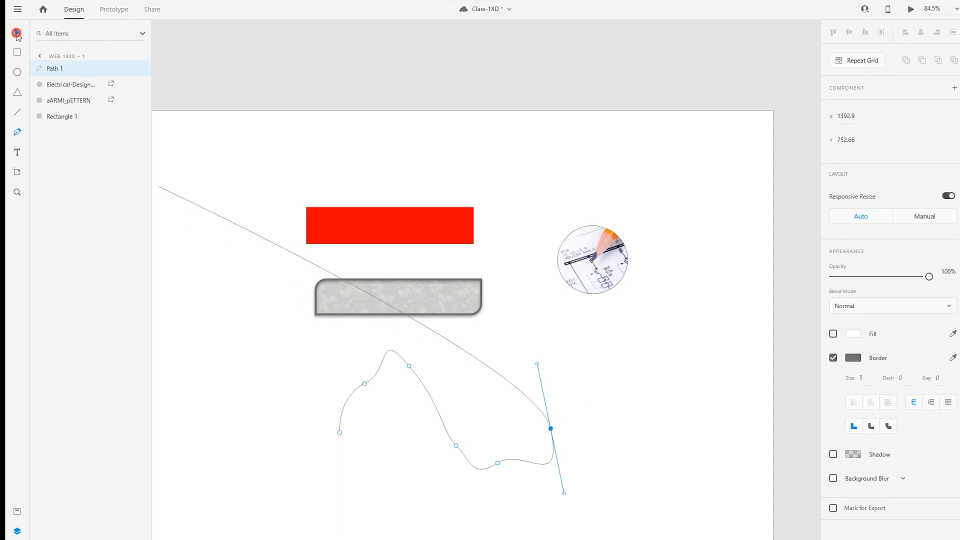
- Try starting another path on the wavy curve, cancel it and open the curve for anchor point editing
click(526, 459)
click(530, 462)
click(534, 459)
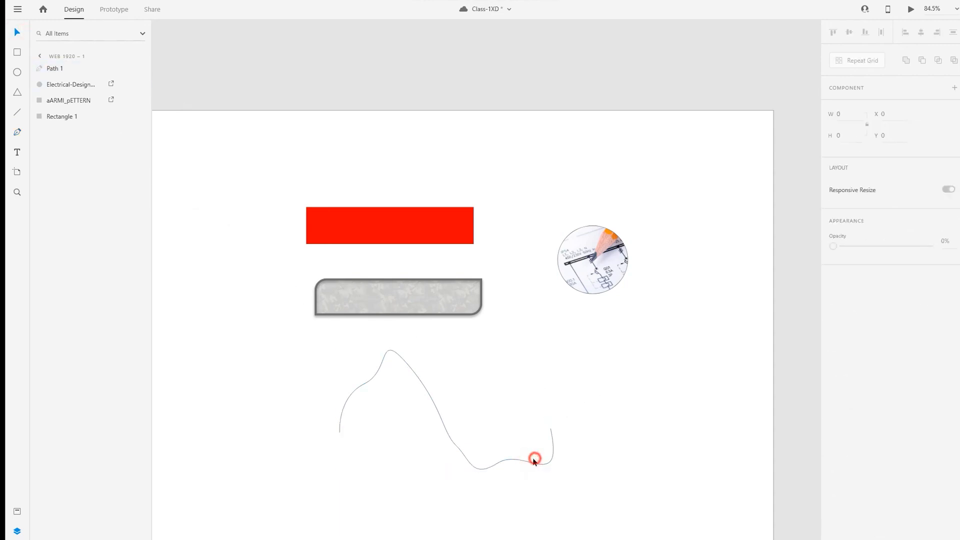
click(520, 457)
click(17, 132)
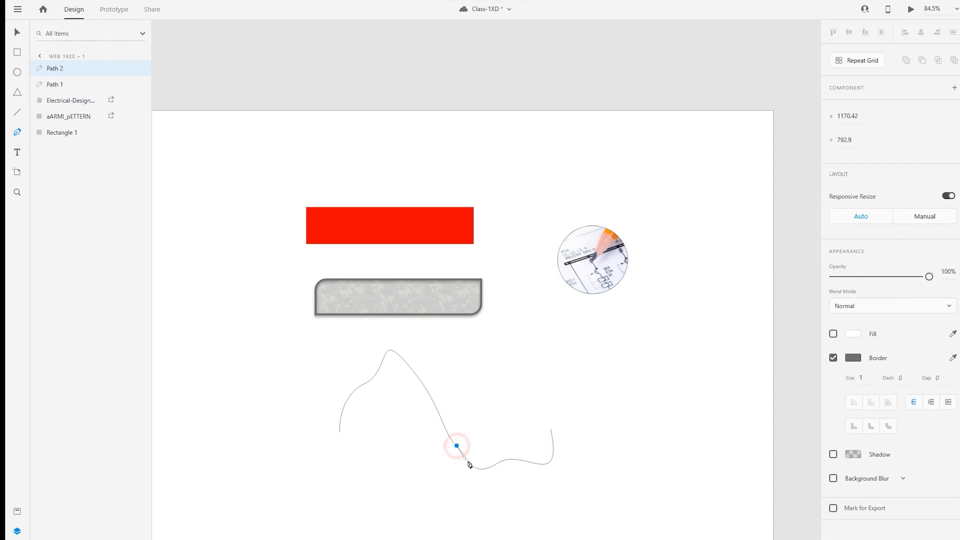
key(Escape)
click(550, 463)
double_click(550, 463)
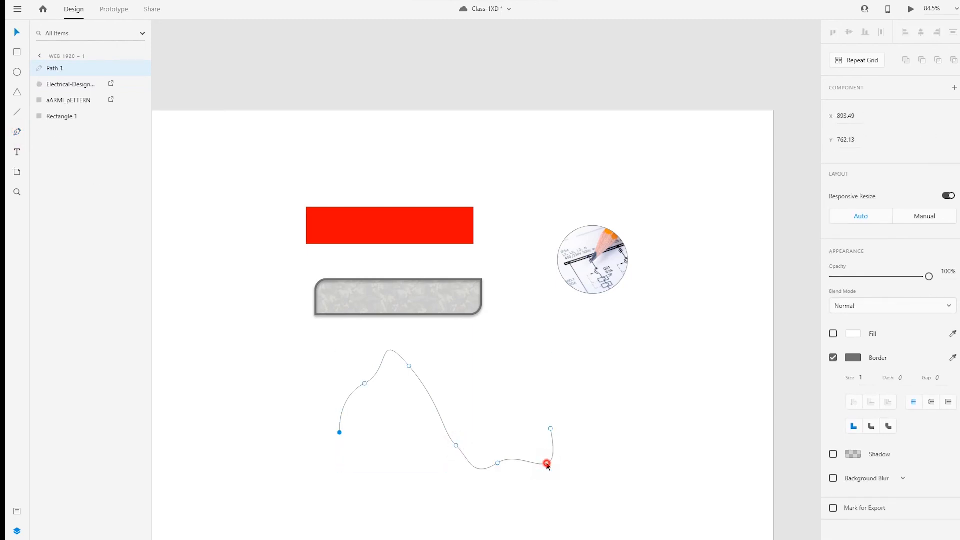
- Draw a second curved path of four points beside the wavy curve, and delete both paths and the image-filled ellipse
click(17, 132)
click(574, 410)
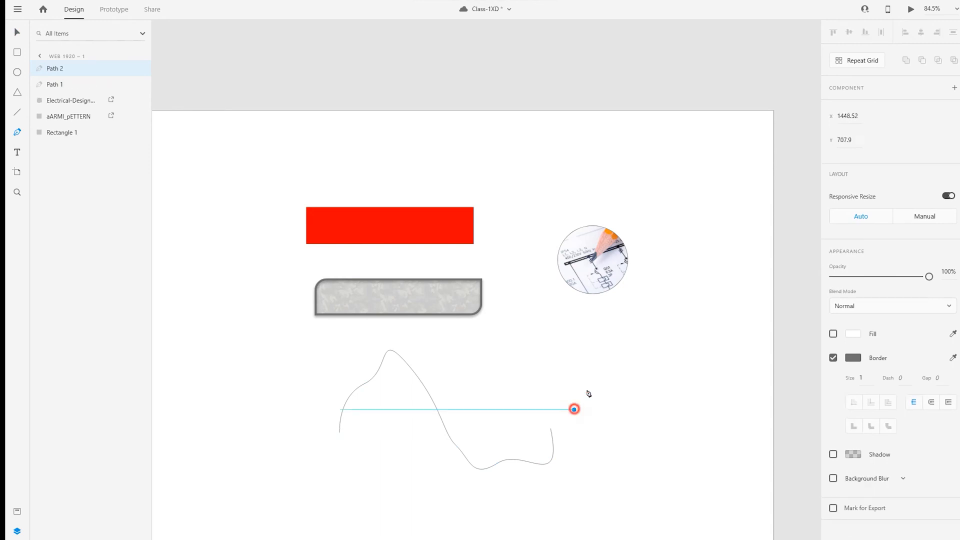
drag(605, 368, 618, 371)
drag(661, 391, 679, 434)
mouse_move(659, 447)
mouse_down()
mouse_move(639, 453)
mouse_move(633, 404)
mouse_up()
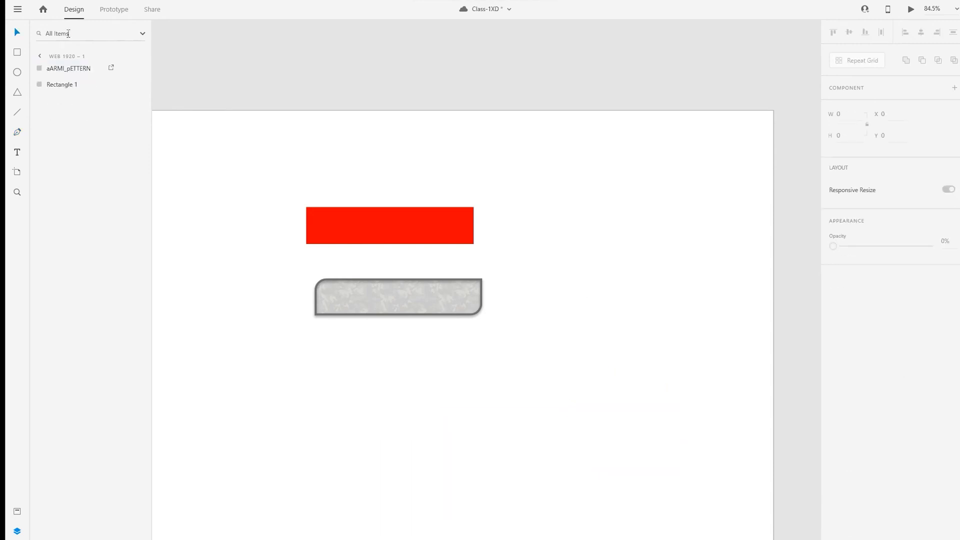
- Move the patterned rectangle directly beneath the red rectangle, aligning their edges at X 814, Y 367
click(60, 38)
click(429, 240)
drag(417, 290, 409, 279)
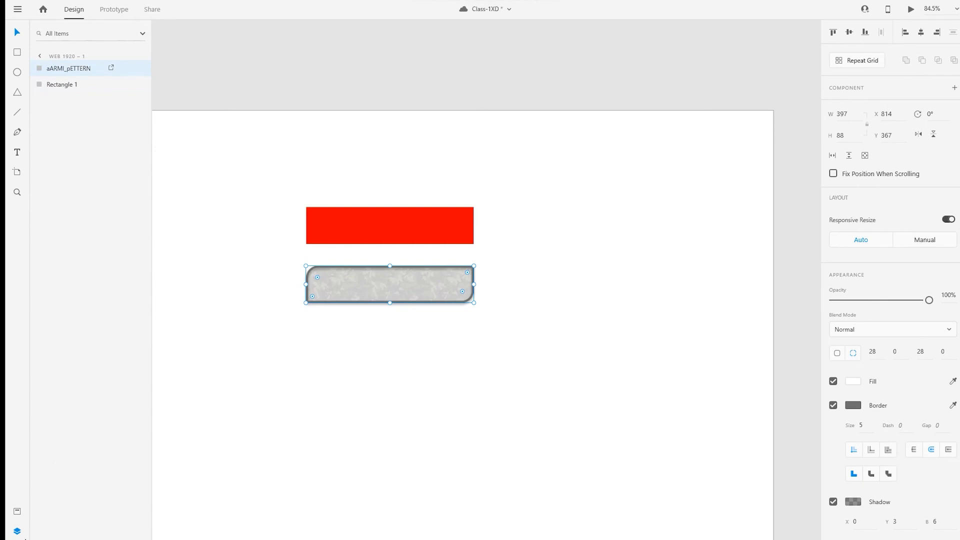
- Rename the patterned rectangle's layer as Shape
click(16, 533)
click(17, 533)
click(17, 533)
click(17, 533)
double_click(65, 68)
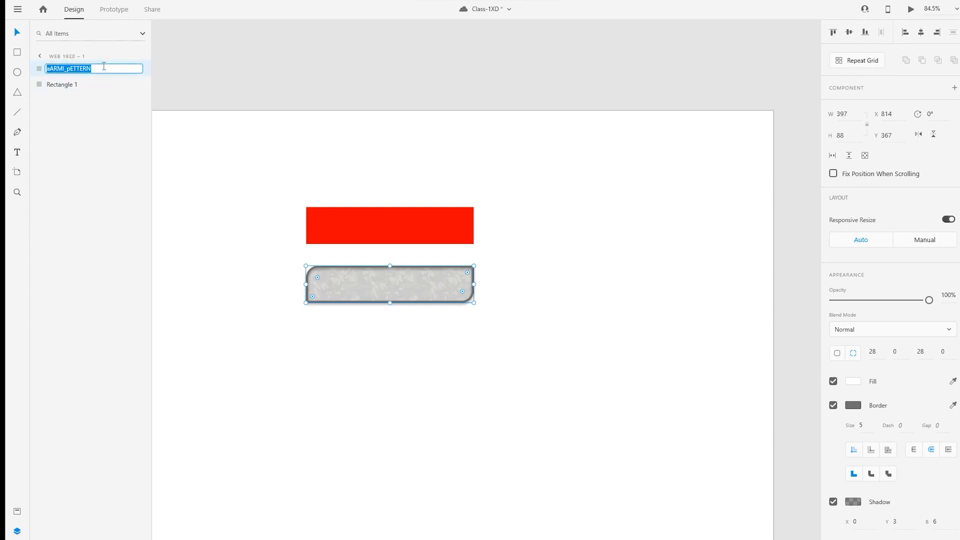
text(Shape)
key(Return)
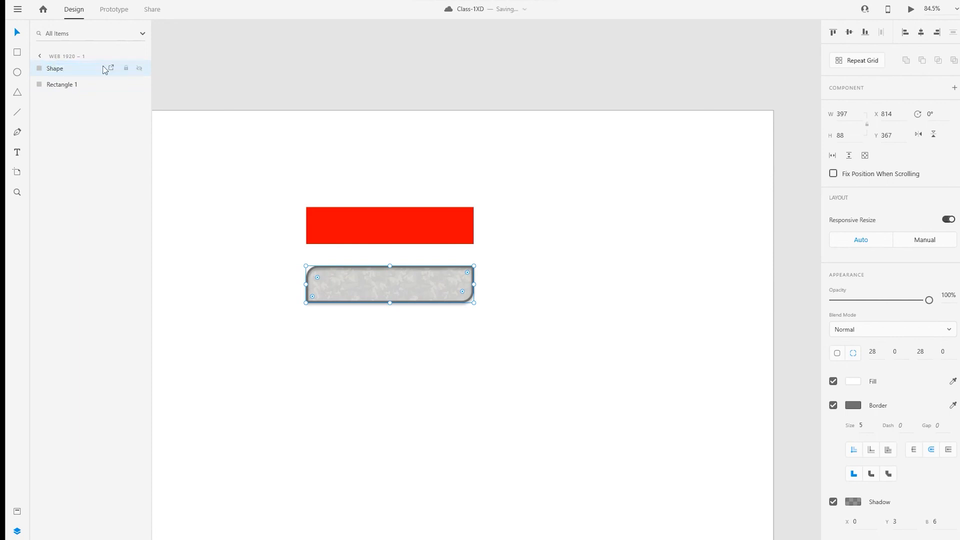
- Rename the red rectangle's layer as Login
click(83, 85)
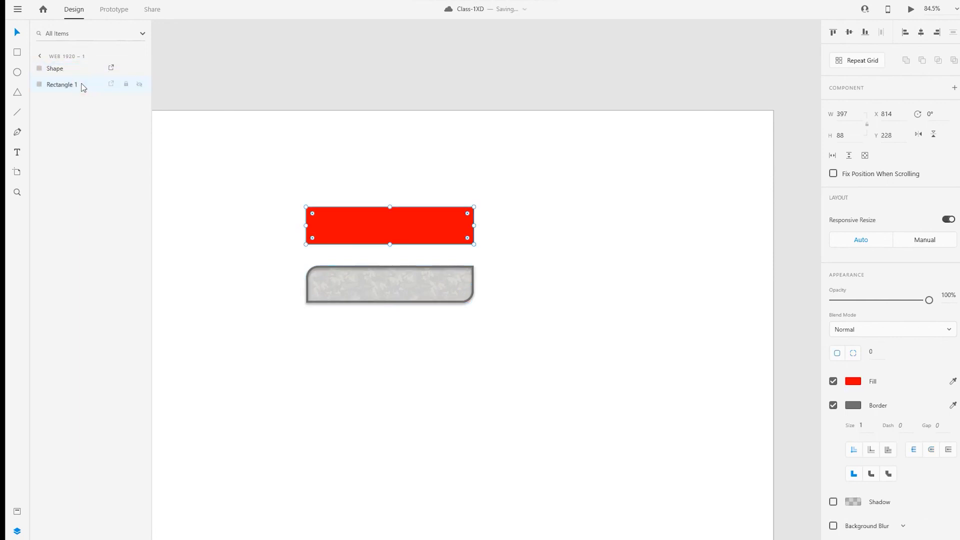
double_click(72, 84)
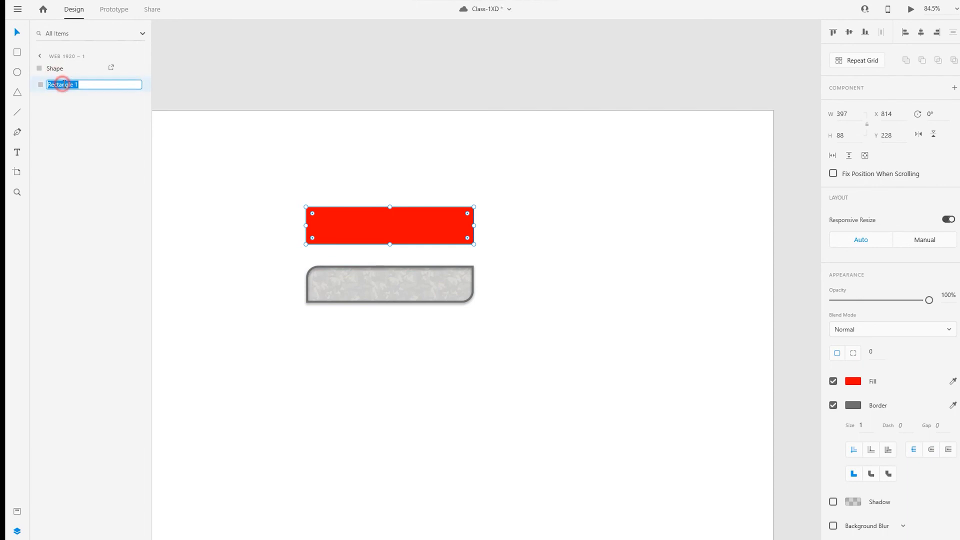
text(Login)
key(Return)
- Group the Shape and Login layers
click(75, 70)
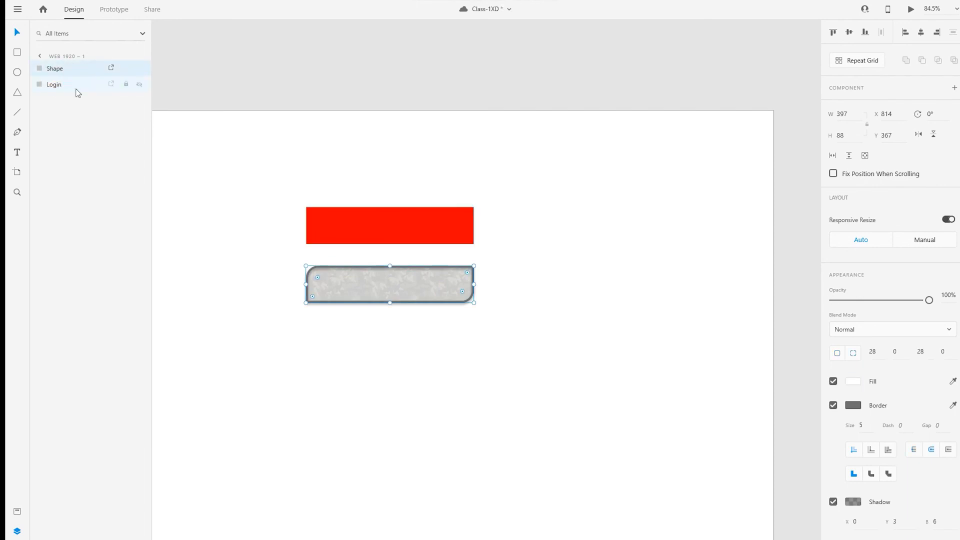
shift+click(76, 89)
right_click(76, 89)
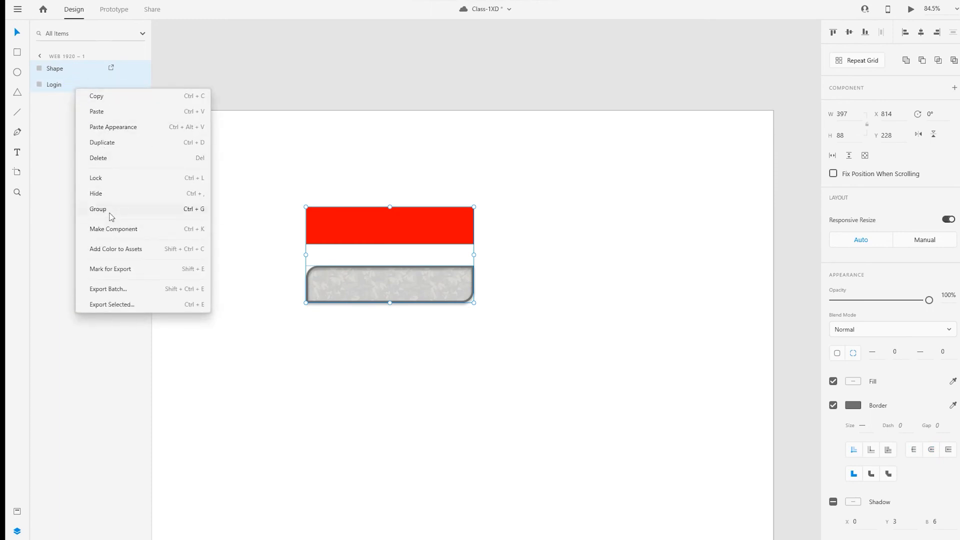
click(126, 210)
click(77, 72)
click(69, 105)
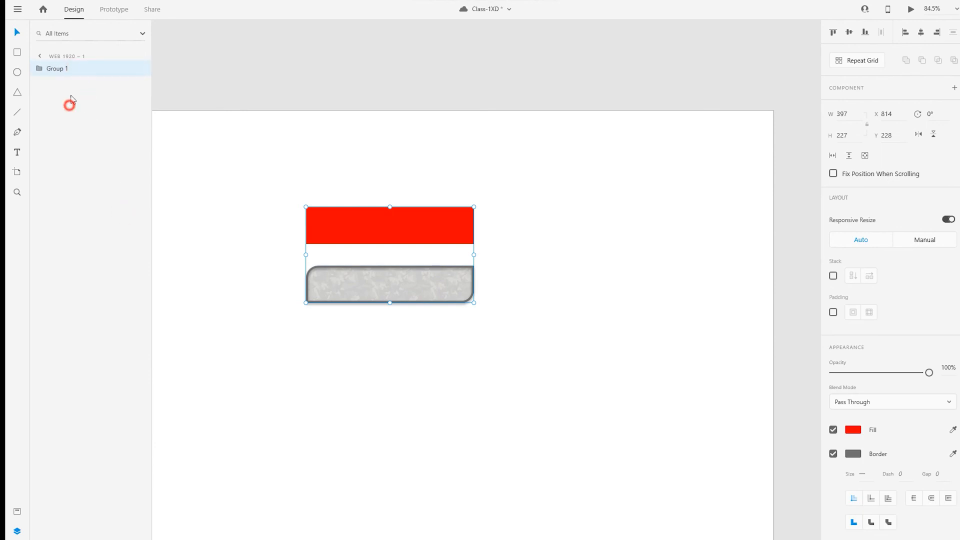
- Add an iPhone XR/XS Max/11 artboard beside the Web 1920 artboard
scroll(525, 253, down, 1)
scroll(566, 277, down, 5)
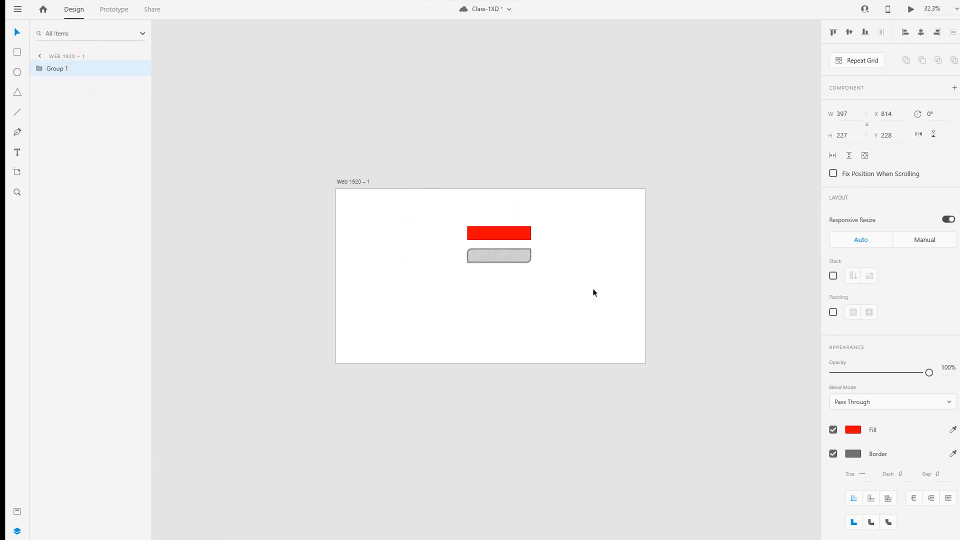
scroll(593, 289, down, 2)
drag(592, 287, 474, 285)
scroll(470, 285, up, 2)
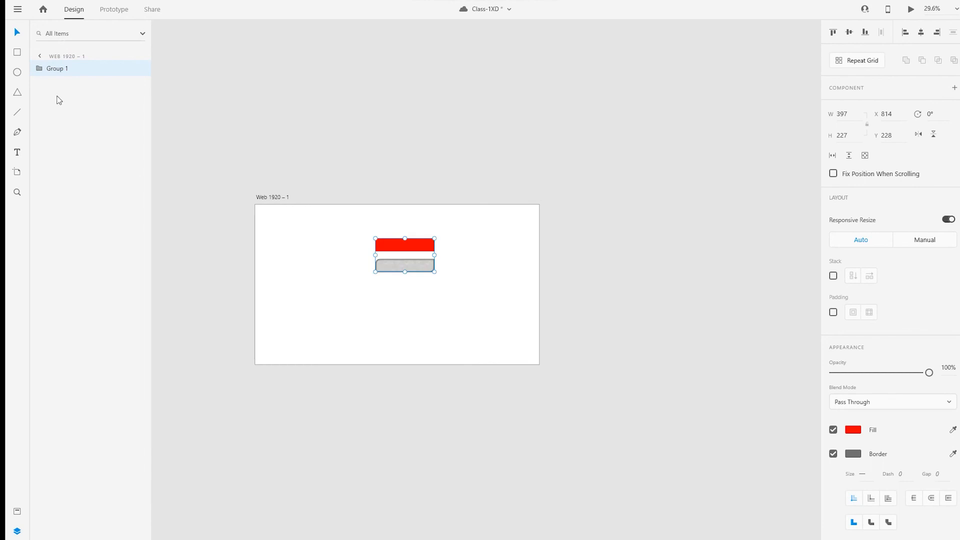
click(17, 173)
click(588, 217)
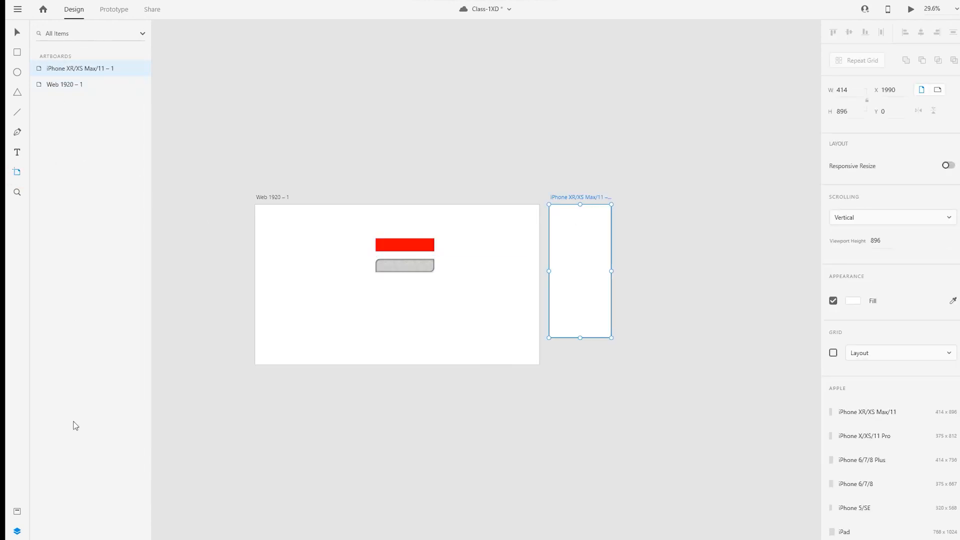
- Select the Web 1920 artboard, its group and the iPhone artboard in turn to compare what the layer list shows
click(65, 84)
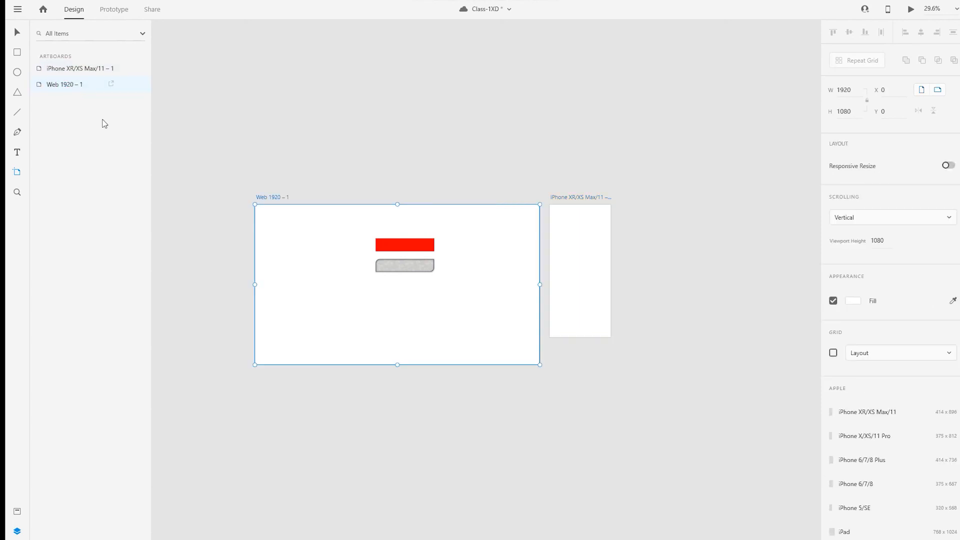
click(15, 33)
click(378, 295)
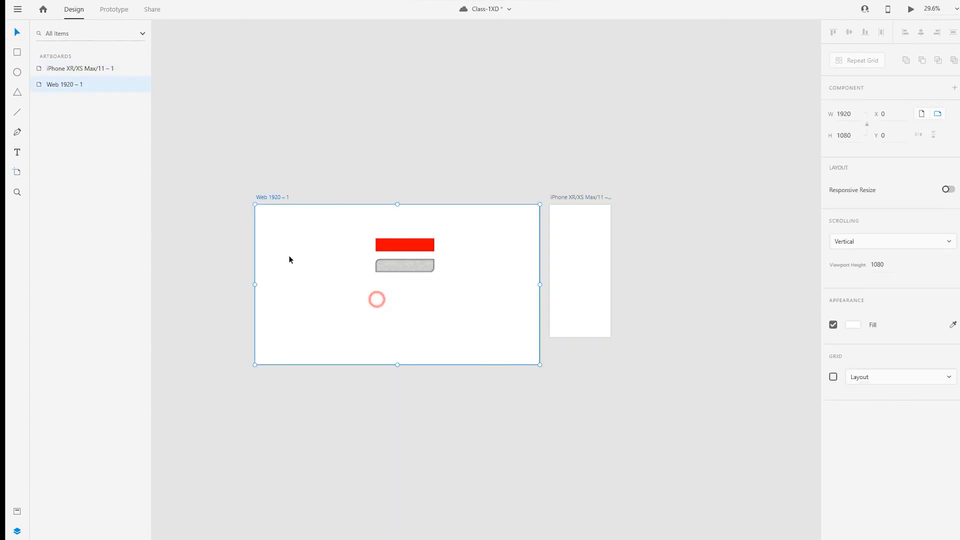
double_click(64, 85)
click(100, 108)
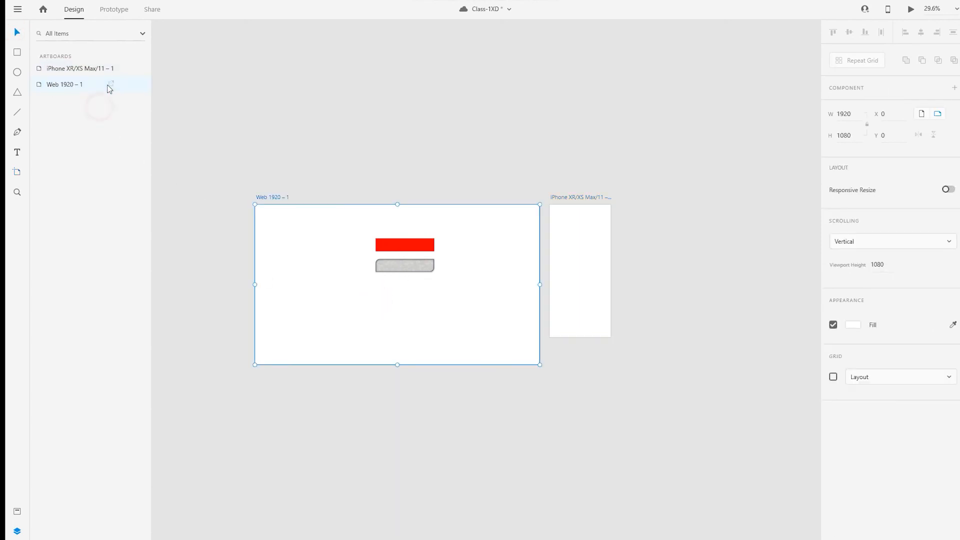
click(404, 247)
click(573, 262)
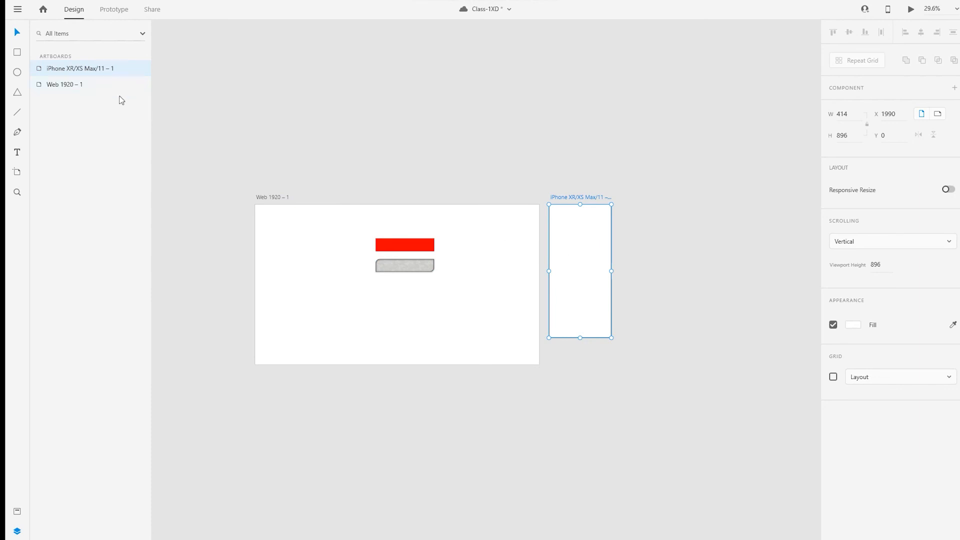
- Enter the group on the Web 1920 artboard and select the Login and Shape rectangles inside it
click(424, 249)
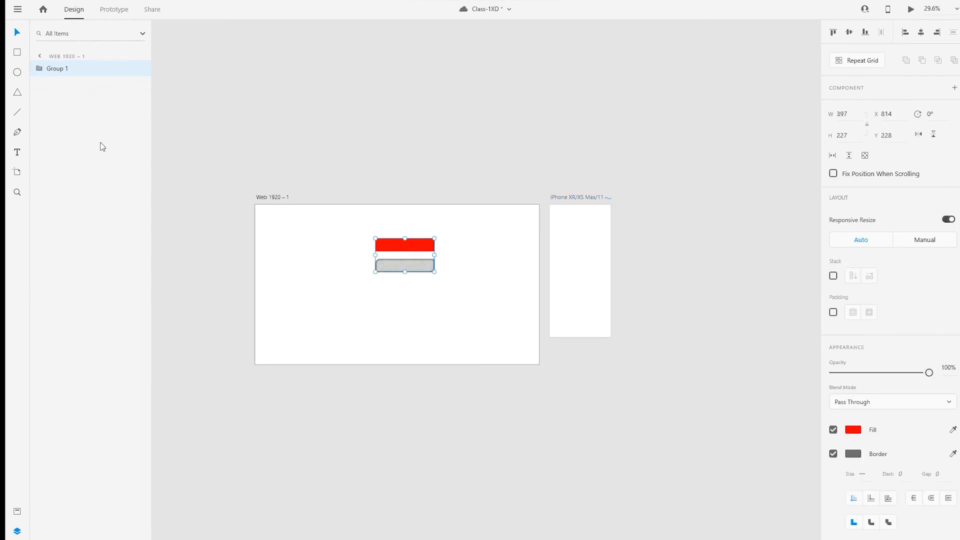
double_click(403, 254)
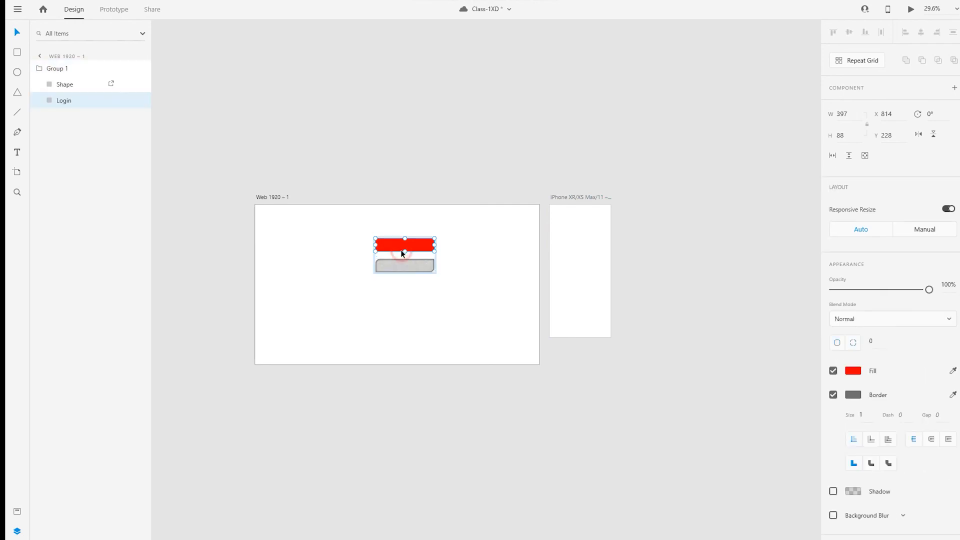
click(407, 267)
click(64, 133)
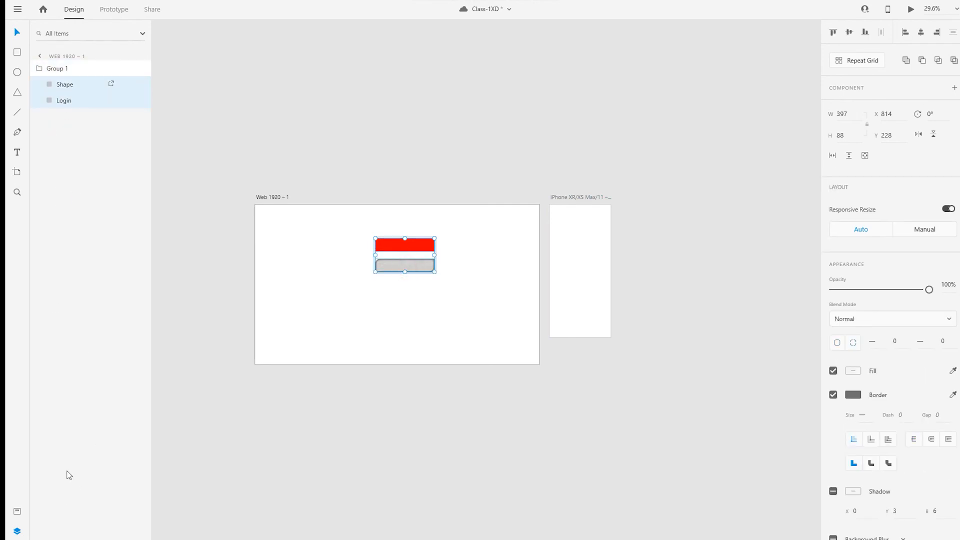
- Display the document's assets and save the document
click(17, 511)
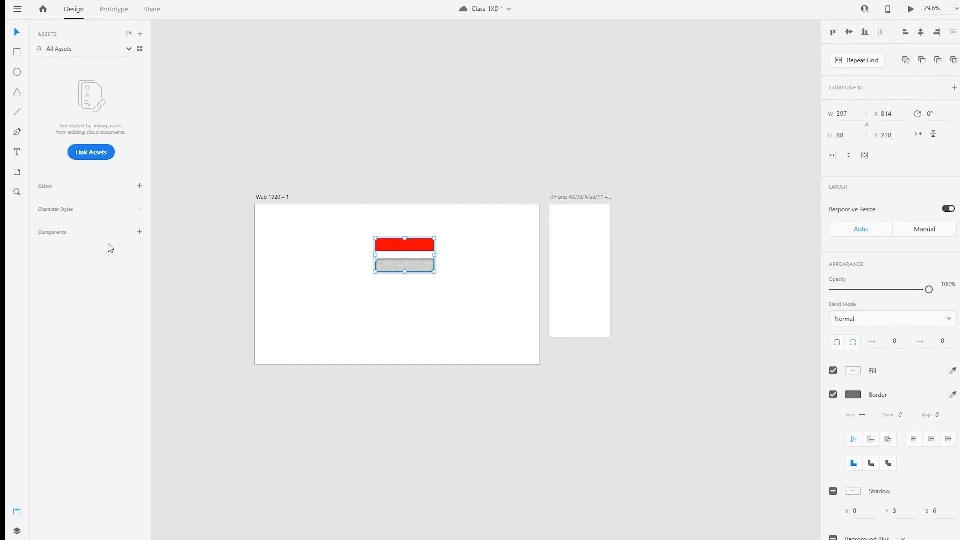
key(ctrl+s)
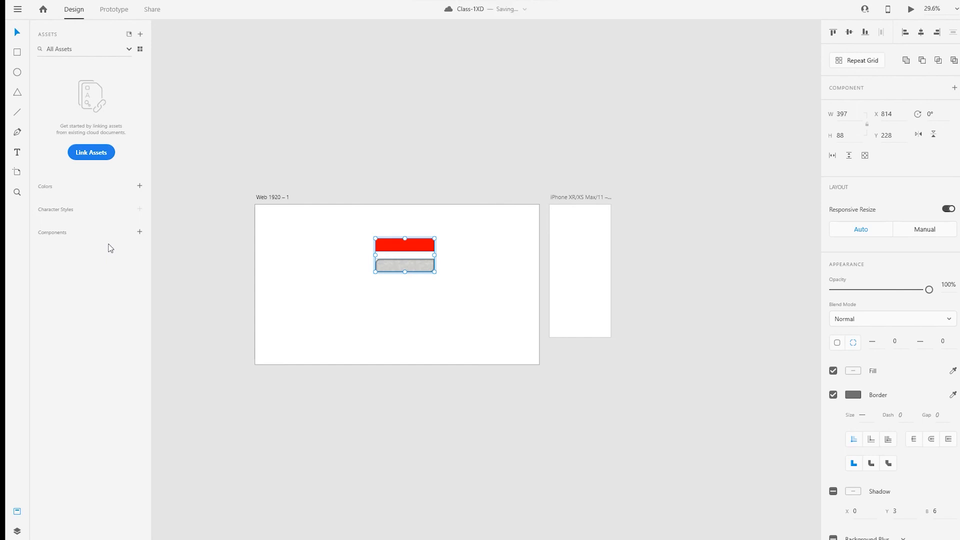